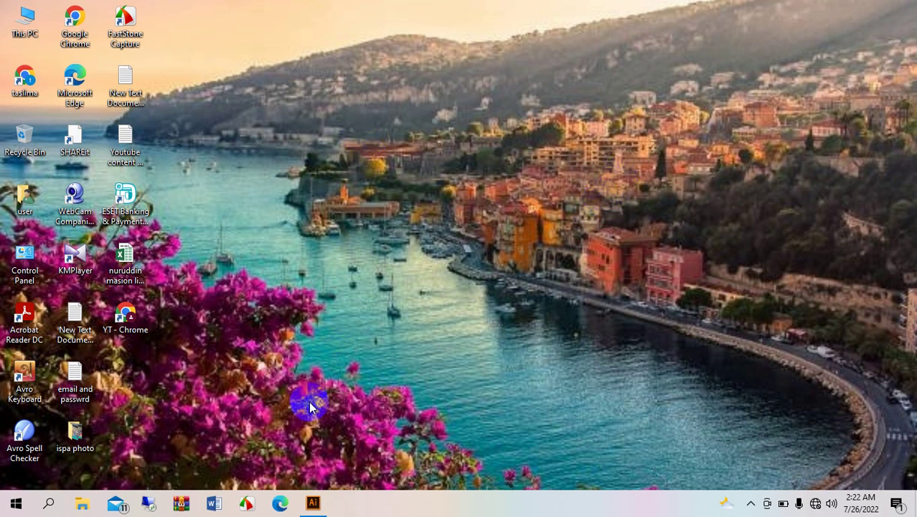
# Step: Restore the Illustrator window from the taskbar to show the blank Untitled-1 document
pyautogui.click(322, 501)
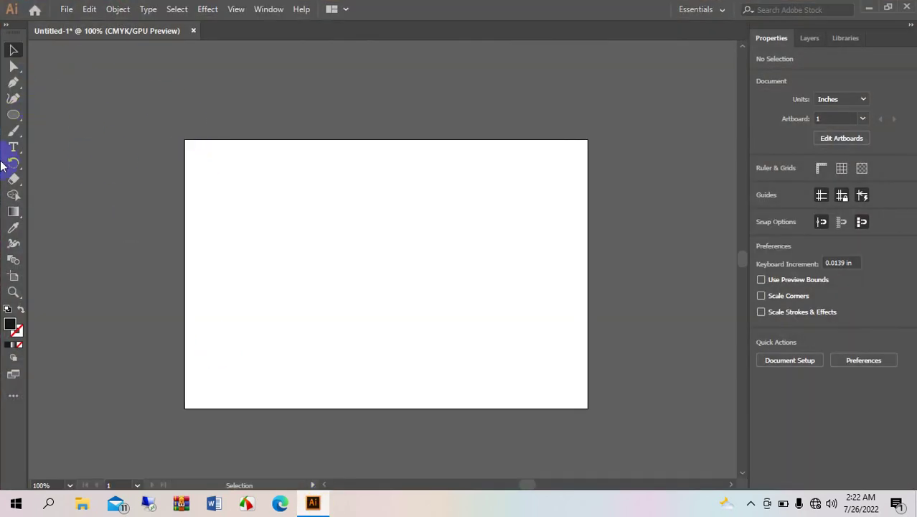
# Step: Draw a black square near the artboard's upper left and Alt-drag a copy to its right
pyautogui.moveTo(17, 121); pyautogui.dragTo(38, 126)
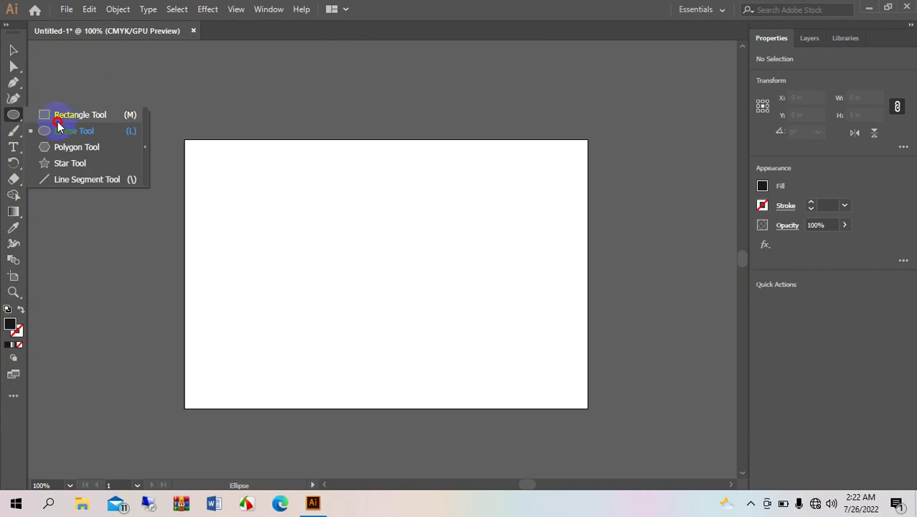
pyautogui.click(72, 114)
pyautogui.moveTo(241, 180)
pyautogui.mouseDown()
pyautogui.moveTo(305, 259)
pyautogui.moveTo(323, 261)
pyautogui.mouseUp()
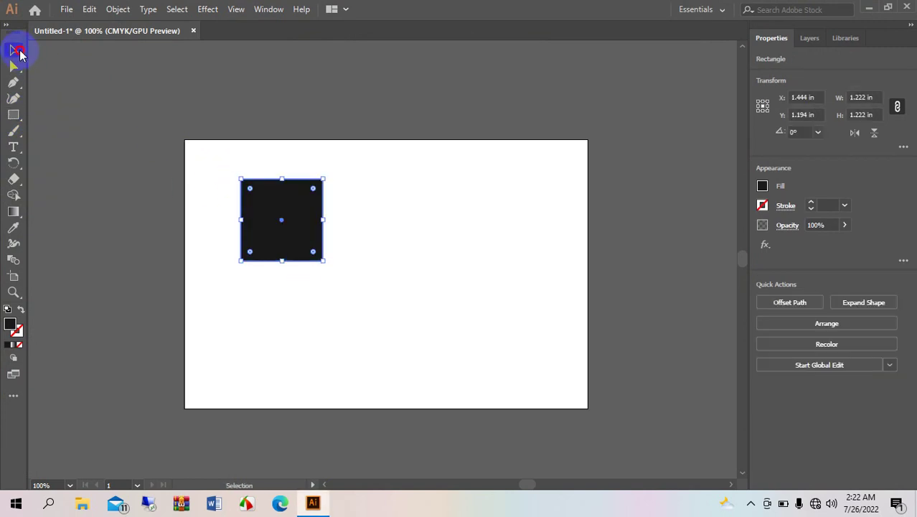
pyautogui.moveTo(297, 213); pyautogui.dragTo(375, 209)
# Step: Copy both squares straight down to form a 2×2 grid
pyautogui.moveTo(359, 290); pyautogui.dragTo(267, 185)
pyautogui.keyDown('shift'); pyautogui.click(330, 251); pyautogui.keyUp('shift')
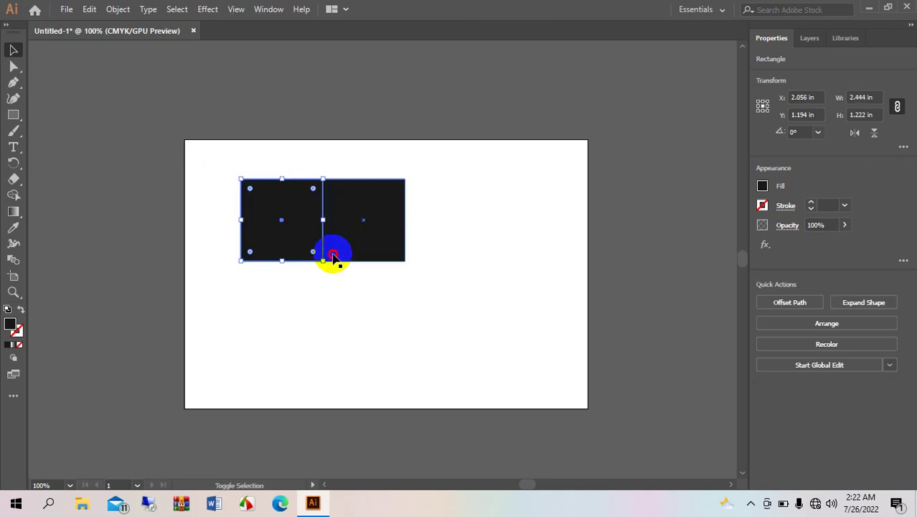
pyautogui.keyDown('shift'); pyautogui.click(348, 205); pyautogui.keyUp('shift')
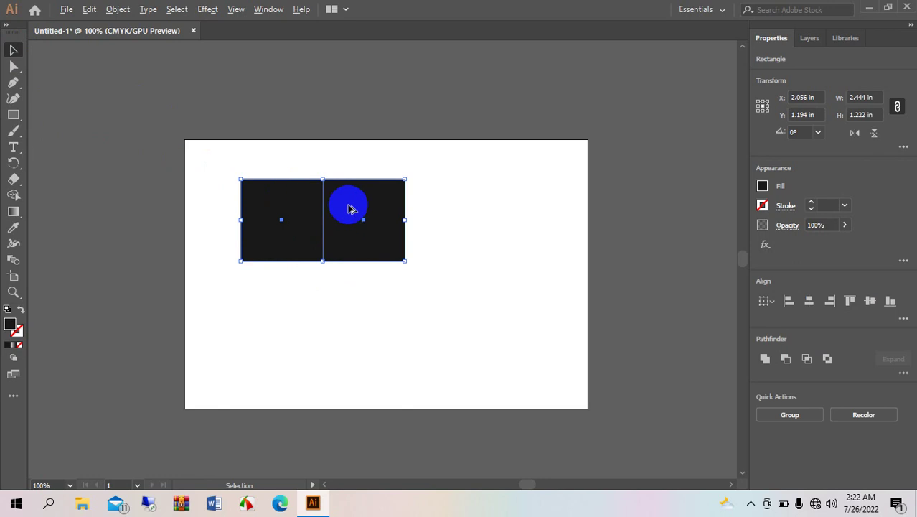
pyautogui.keyDown('shift'); pyautogui.click(353, 262); pyautogui.keyUp('shift')
pyautogui.moveTo(351, 287); pyautogui.dragTo(295, 216)
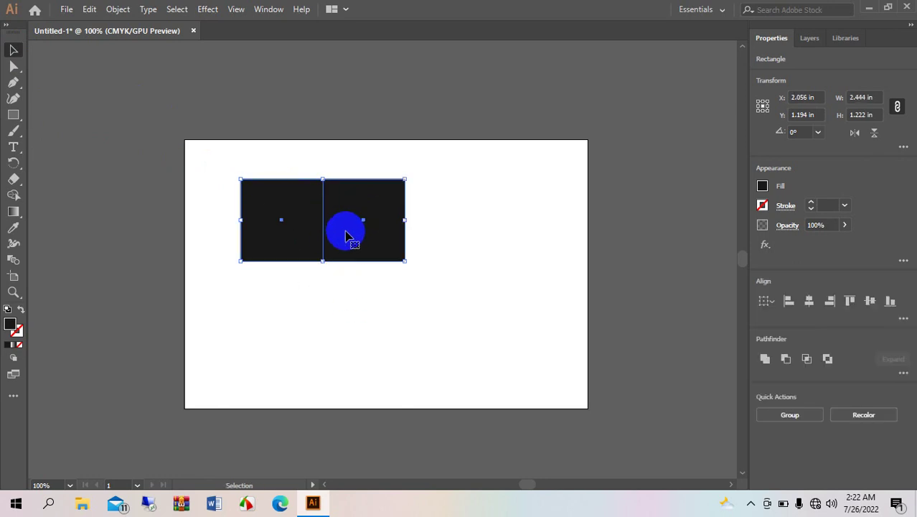
pyautogui.moveTo(361, 220); pyautogui.dragTo(367, 301)
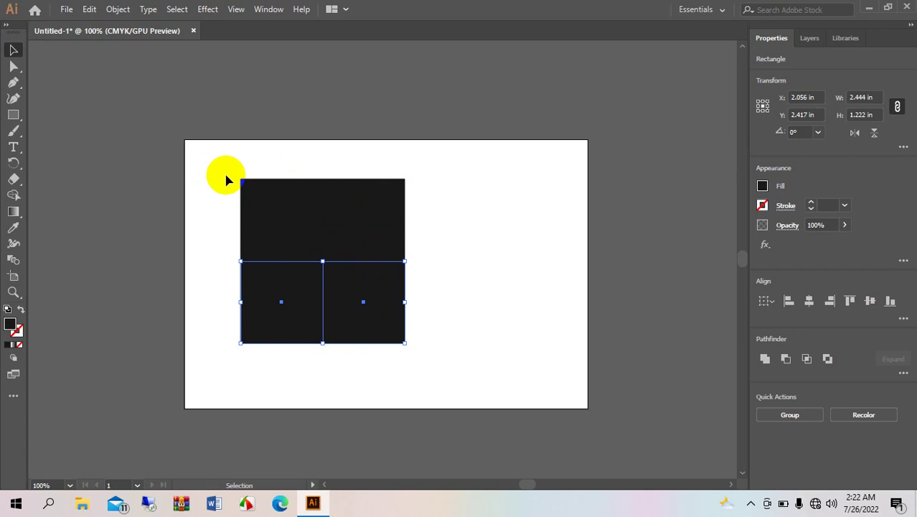
# Step: Delete the top and bottom squares of the rotated grid, leaving two side-by-side diamonds
pyautogui.moveTo(205, 147)
pyautogui.mouseDown()
pyautogui.moveTo(416, 369)
pyautogui.moveTo(460, 238)
pyautogui.mouseUp()
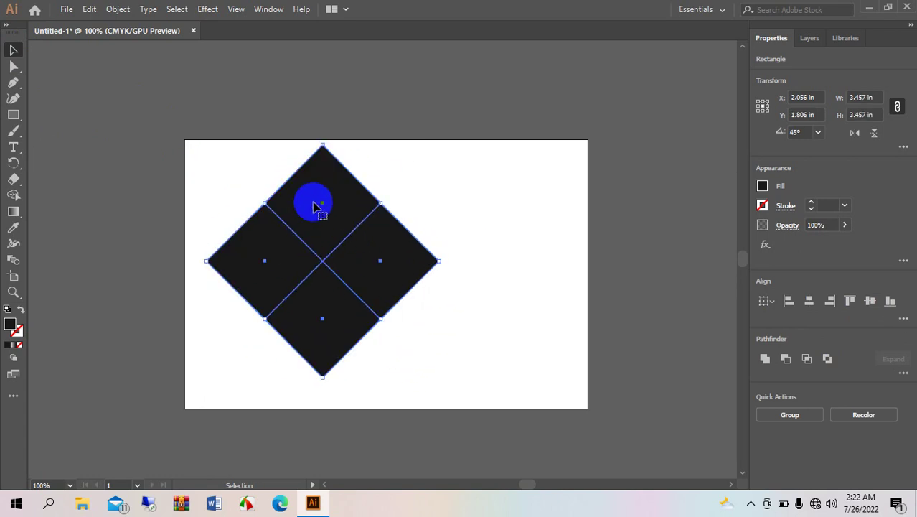
pyautogui.click(354, 148)
pyautogui.click(330, 192)
pyautogui.press('Delete')
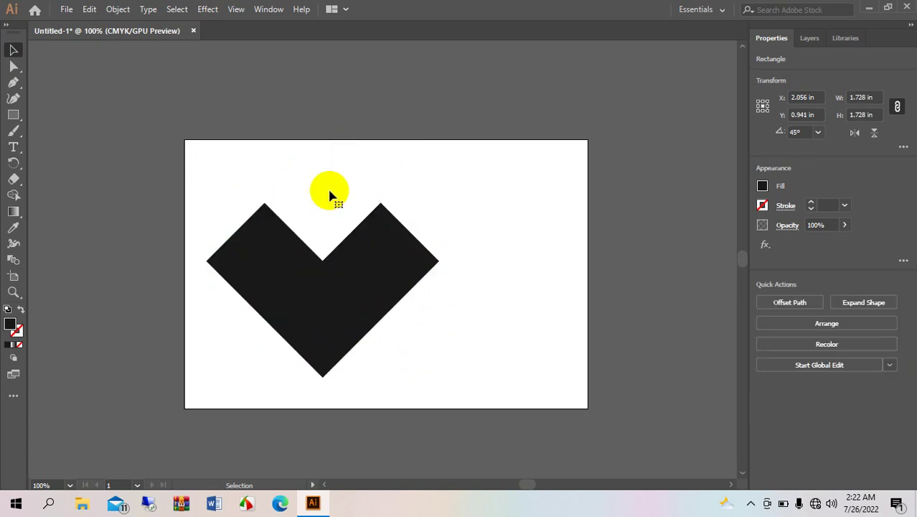
pyautogui.click(314, 330)
pyautogui.press('Delete')
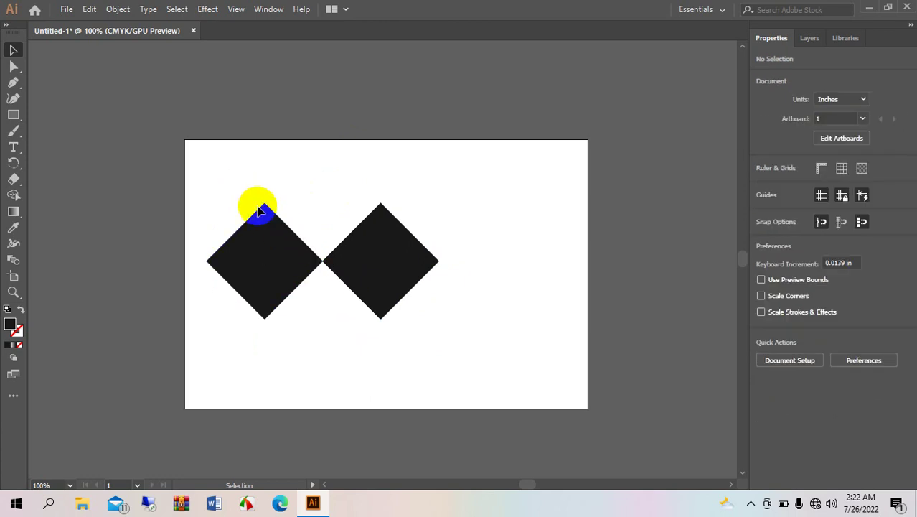
# Step: Make both diamonds hollow with a 26 pt black stroke by swapping fill and stroke
pyautogui.moveTo(240, 183); pyautogui.dragTo(487, 342)
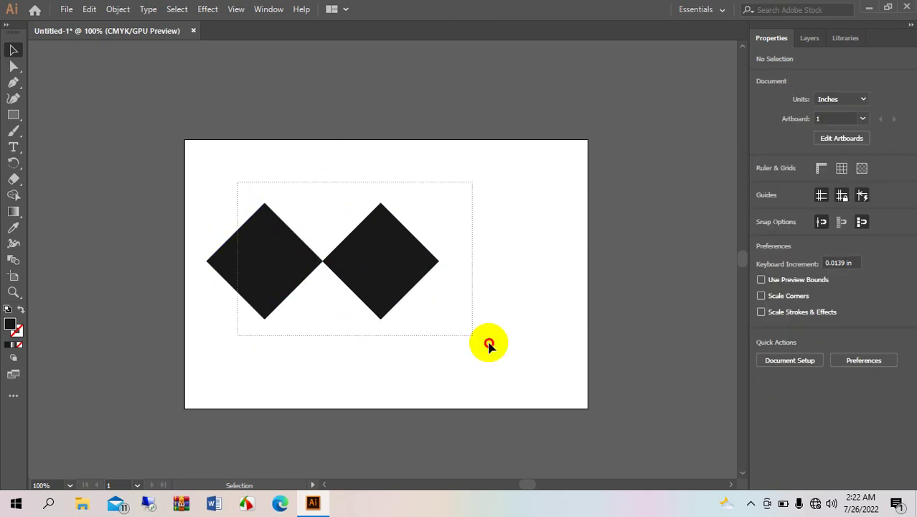
pyautogui.click(20, 310)
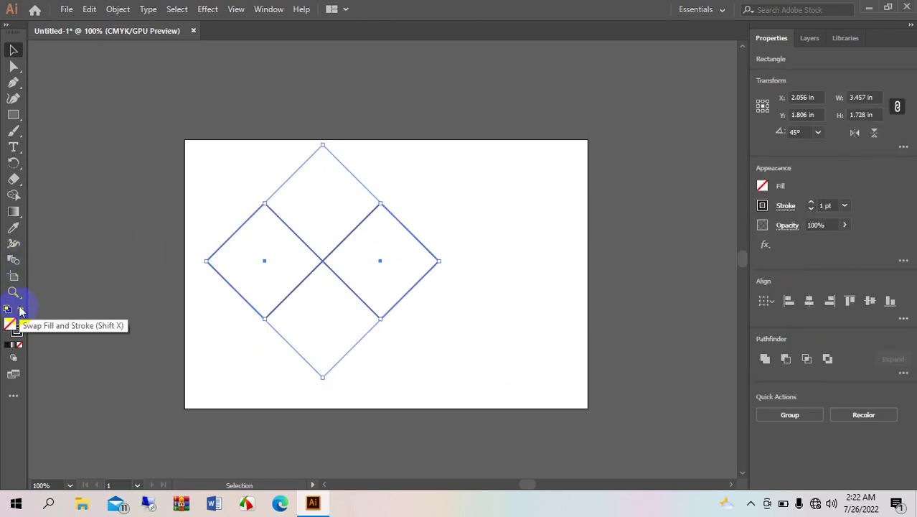
pyautogui.click(433, 173)
pyautogui.moveTo(410, 334); pyautogui.dragTo(242, 172)
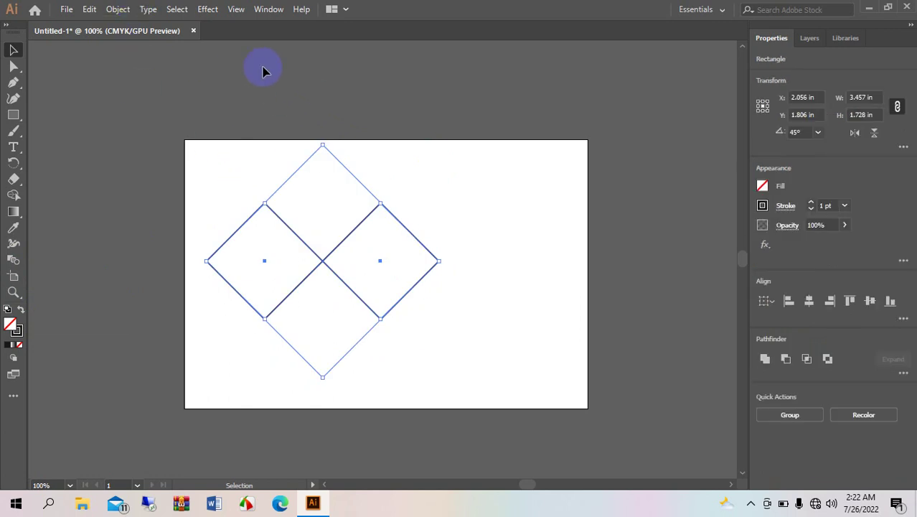
pyautogui.click(813, 205)
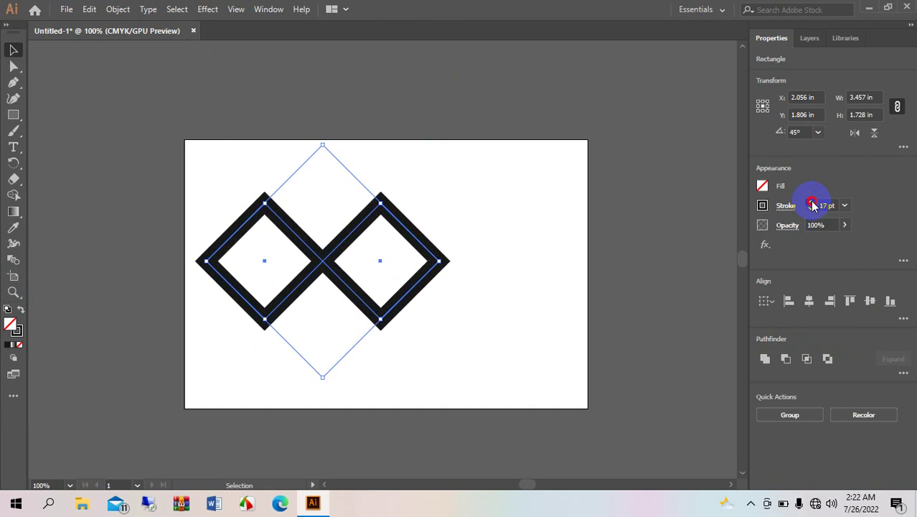
pyautogui.click(813, 206)
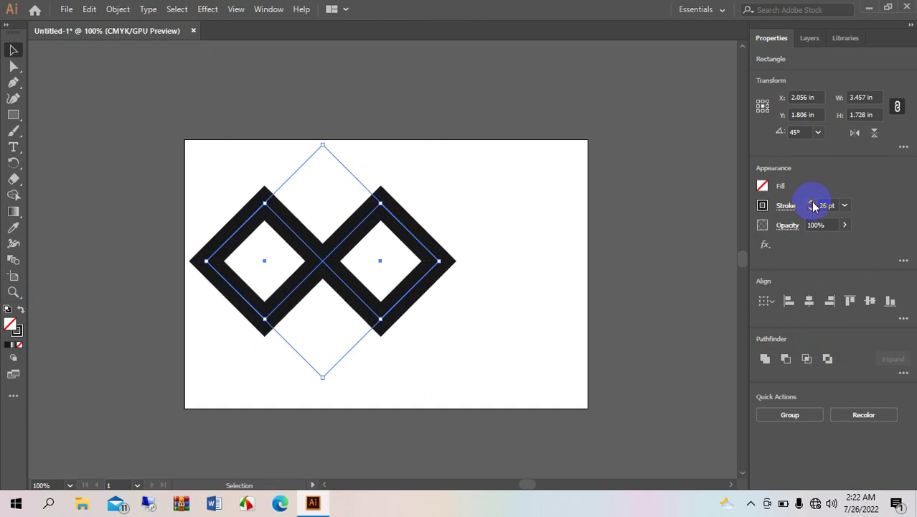
pyautogui.click(515, 191)
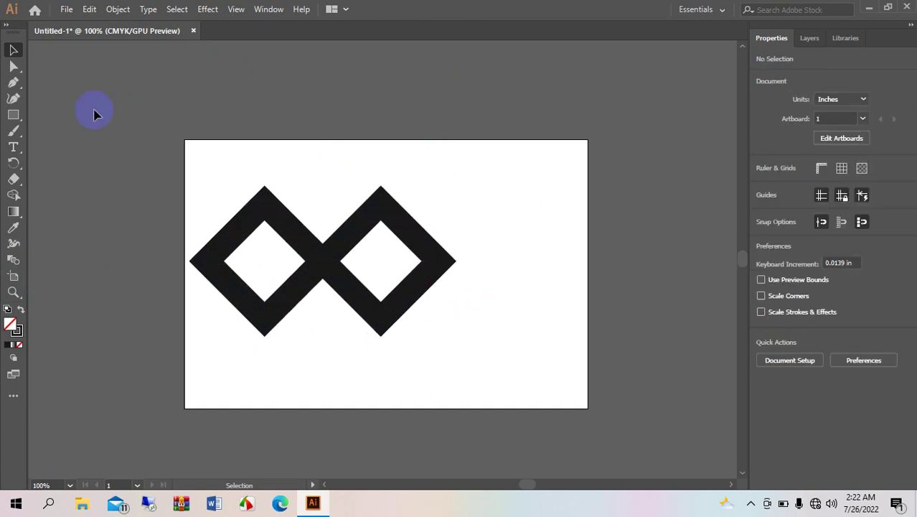
# Step: Move both outlined diamonds right toward the artboard's centre
pyautogui.moveTo(96, 115); pyautogui.dragTo(481, 363)
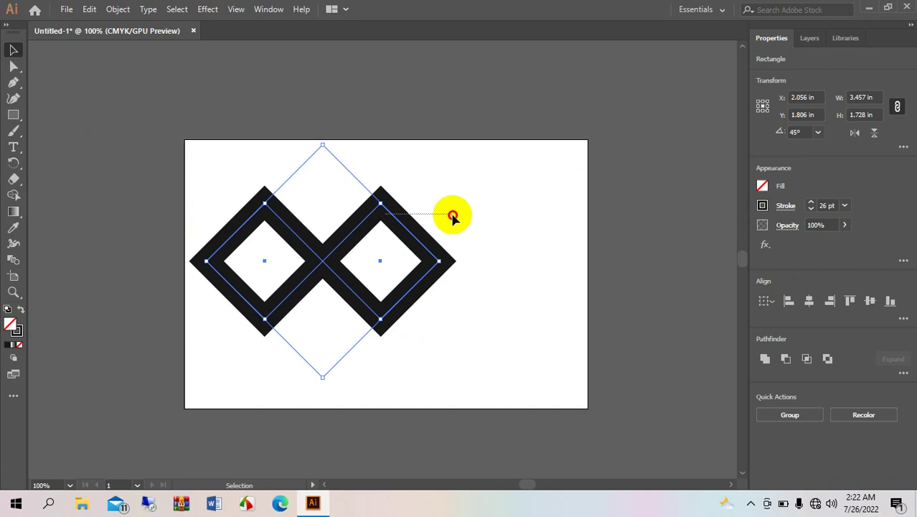
pyautogui.click(413, 219)
pyautogui.hotkey('ctrl', 'z')
pyautogui.click(336, 252)
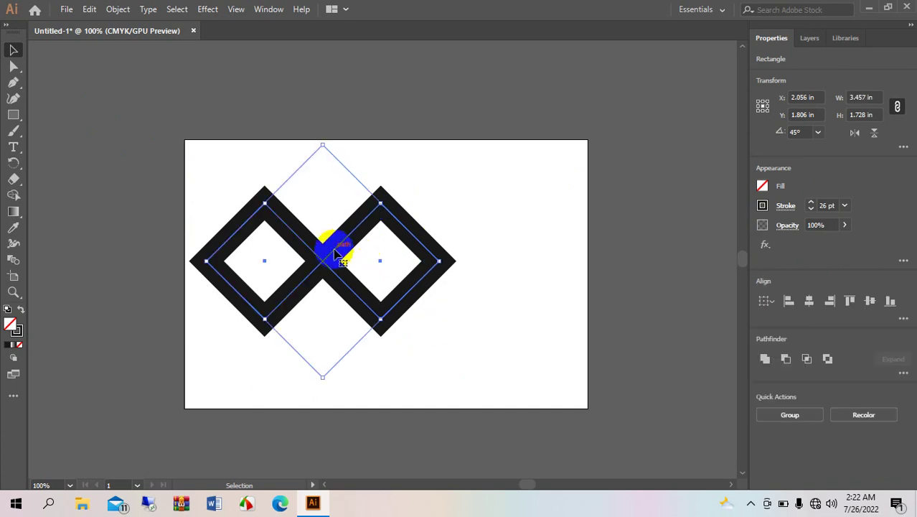
pyautogui.click(409, 239)
pyautogui.moveTo(229, 157); pyautogui.dragTo(491, 347)
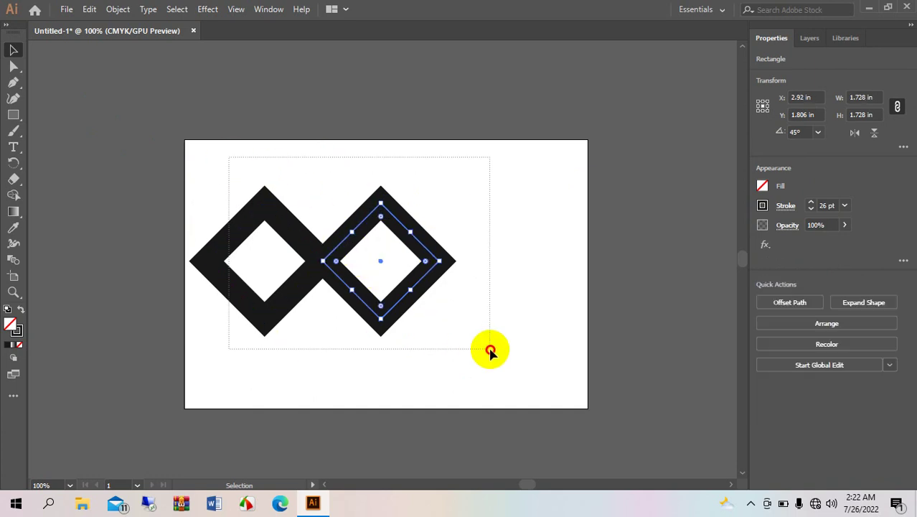
pyautogui.moveTo(384, 266); pyautogui.dragTo(458, 268)
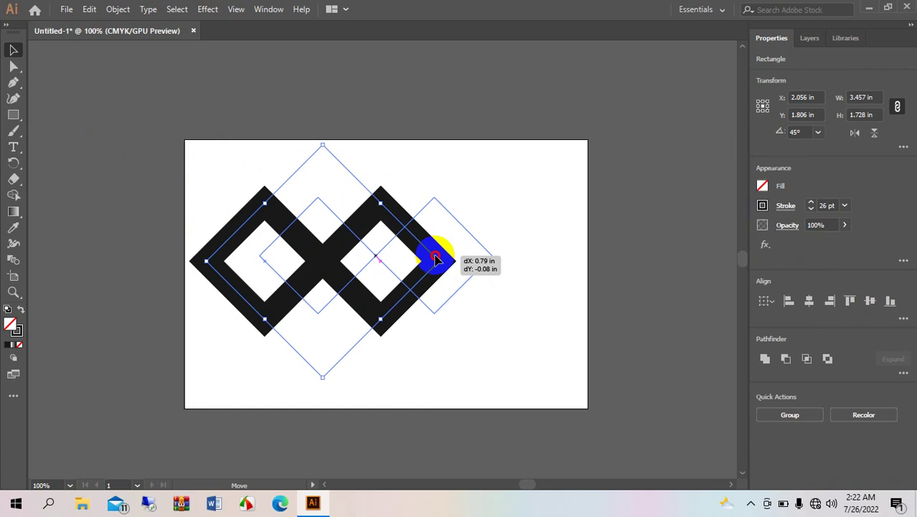
pyautogui.click(393, 266)
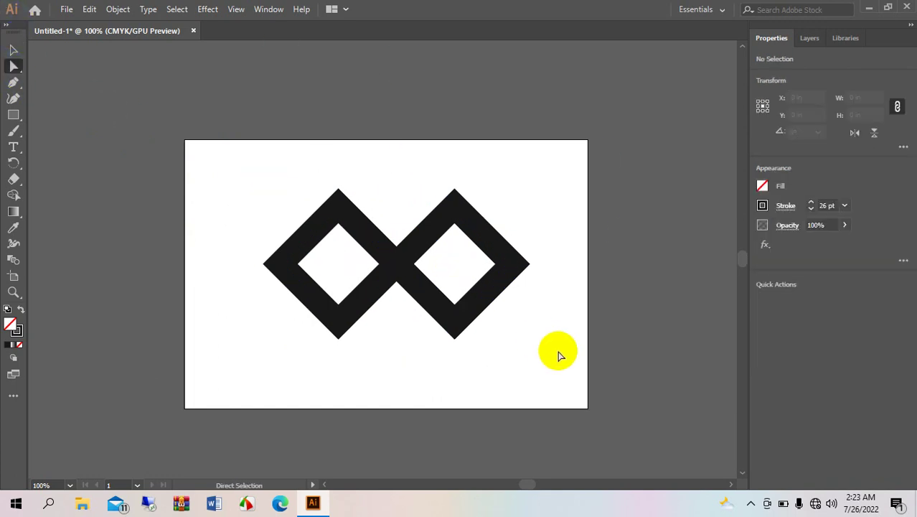
# Step: Round the inner corners of both diamonds with the live corner widget
pyautogui.moveTo(558, 350); pyautogui.dragTo(457, 204)
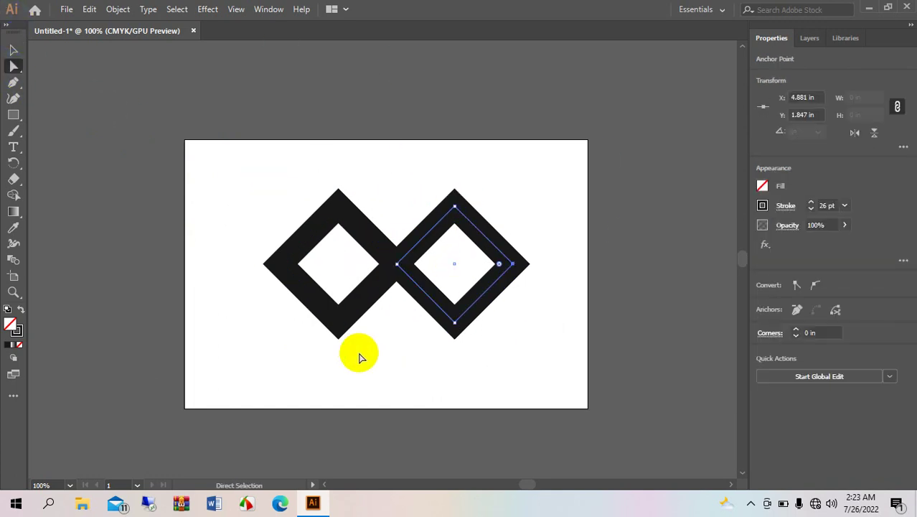
pyautogui.moveTo(267, 175); pyautogui.dragTo(379, 332)
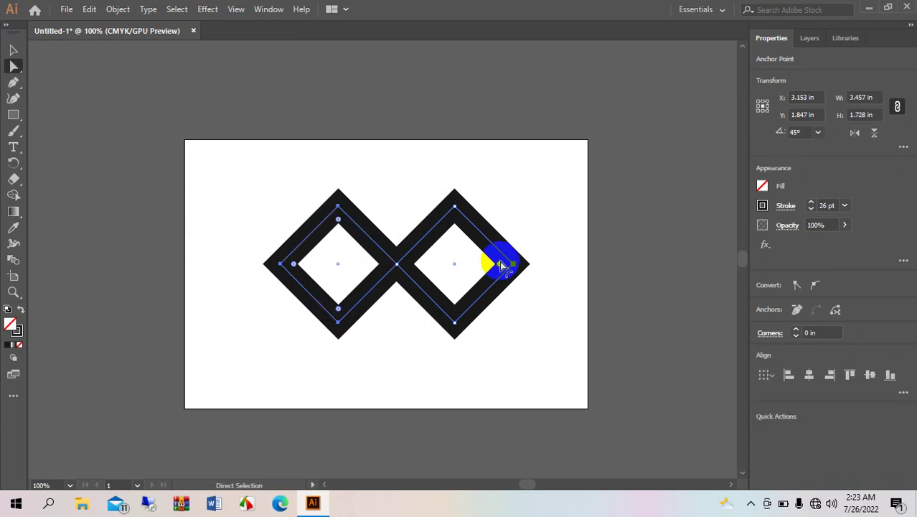
pyautogui.moveTo(498, 263); pyautogui.dragTo(407, 266)
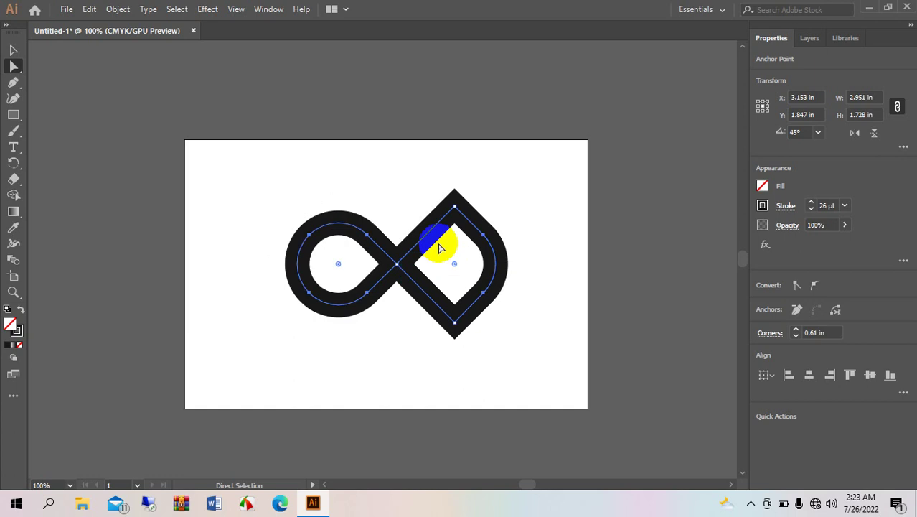
# Step: Round the right diamond's top and bottom corners to complete the smooth infinity loops
pyautogui.click(455, 207)
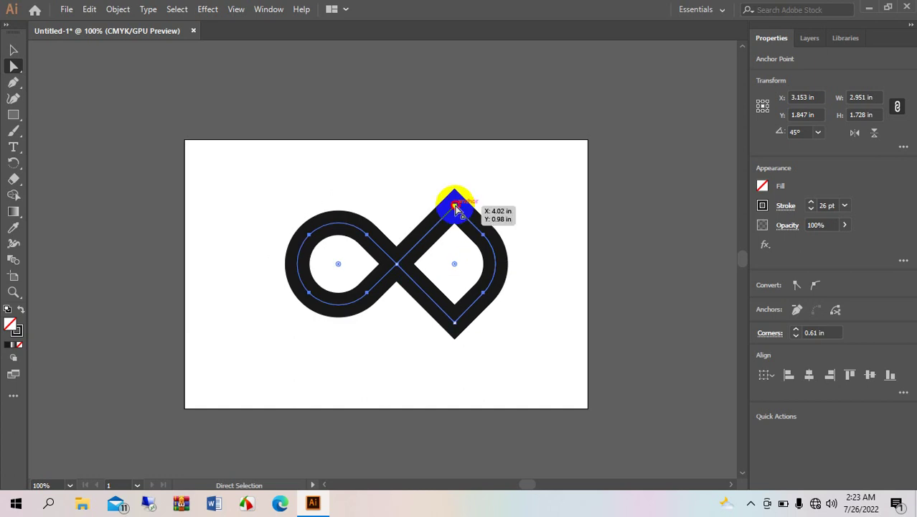
pyautogui.click(454, 207)
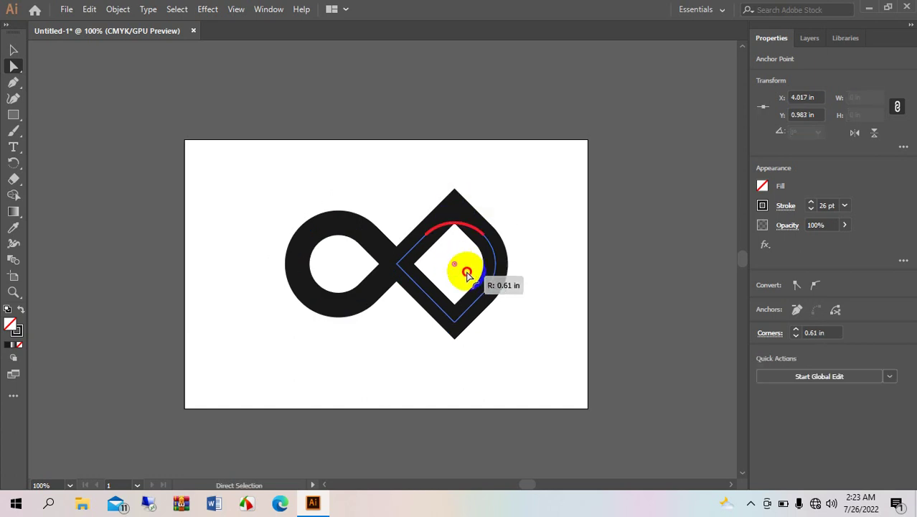
pyautogui.moveTo(454, 222); pyautogui.dragTo(466, 267)
pyautogui.click(454, 324)
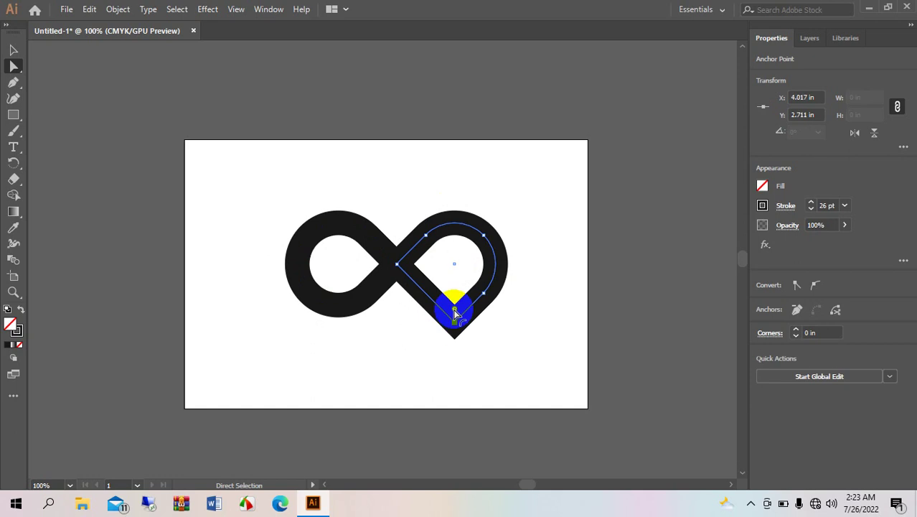
pyautogui.moveTo(454, 305); pyautogui.dragTo(454, 246)
pyautogui.click(459, 214)
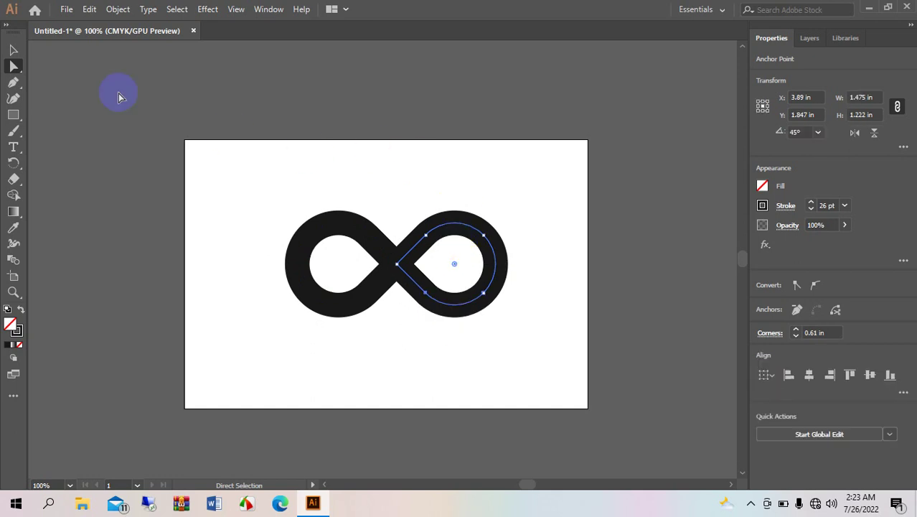
pyautogui.click(13, 50)
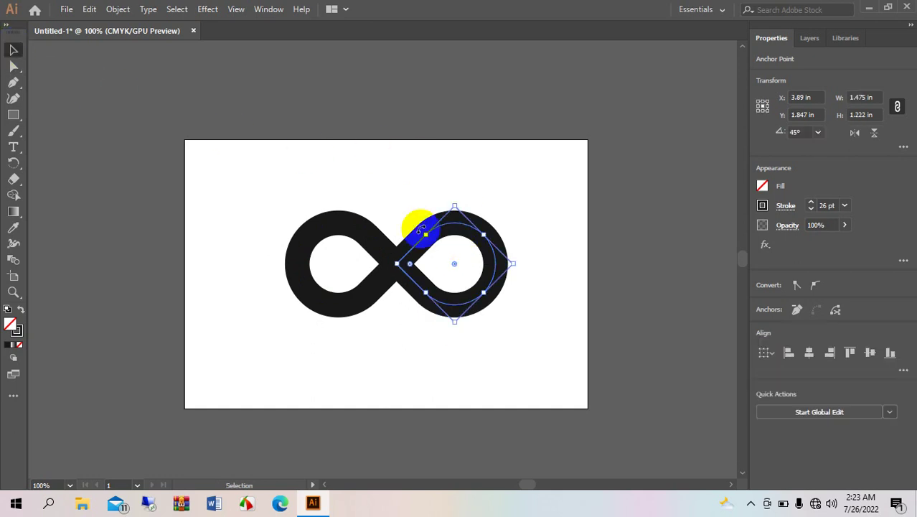
pyautogui.click(379, 153)
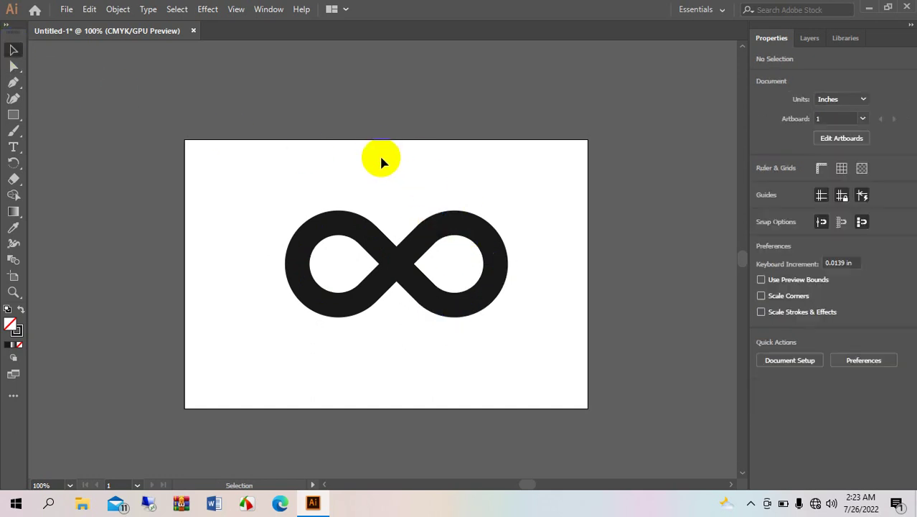
pyautogui.click(496, 264)
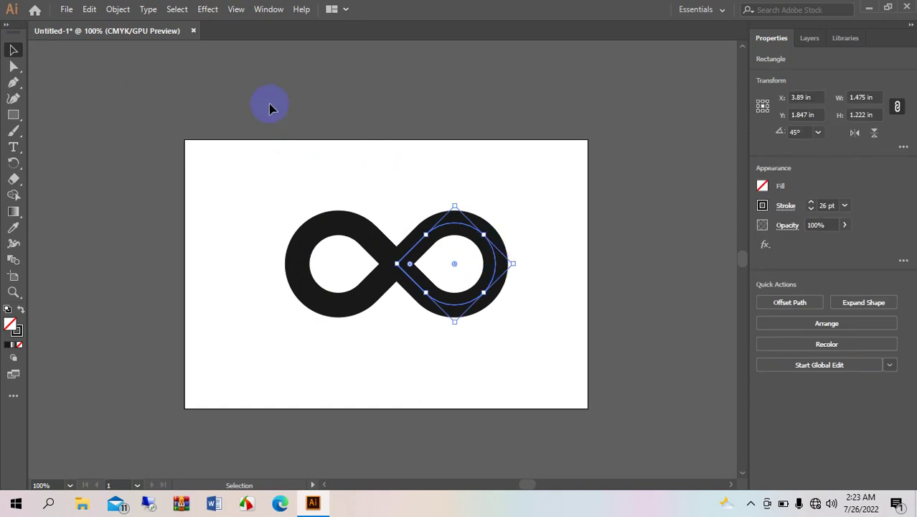
pyautogui.click(240, 123)
# Step: Merge the two infinity loops with Pathfinder Unite
pyautogui.click(478, 303)
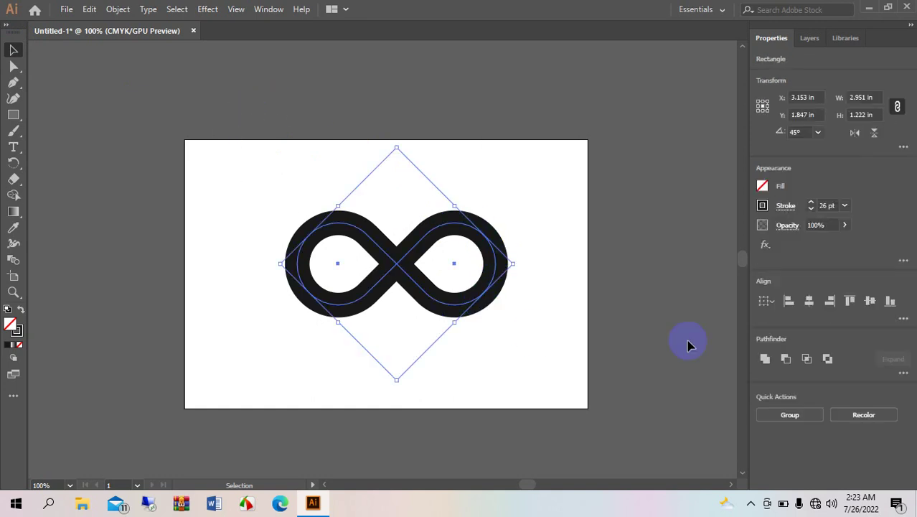
pyautogui.click(765, 361)
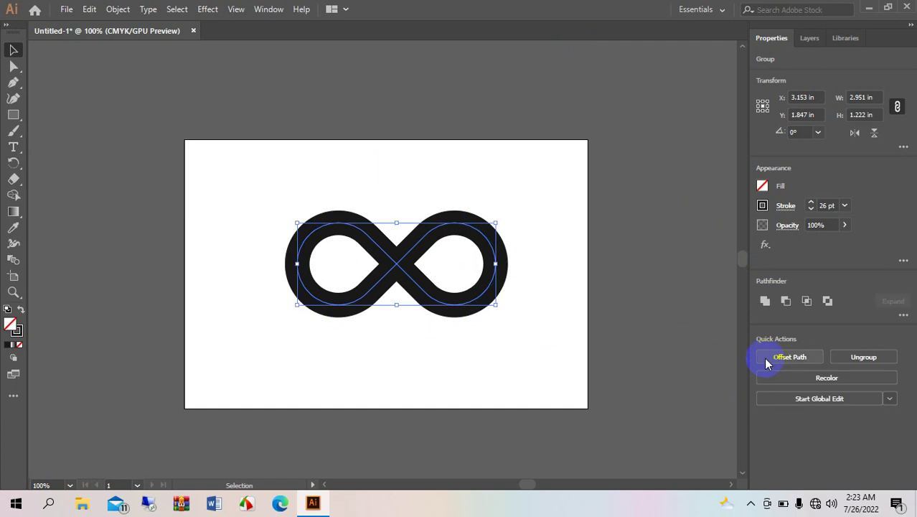
pyautogui.click(322, 143)
# Step: Expand the infinity strokes into filled shapes via Object > Expand, then Unite the pieces again
pyautogui.moveTo(293, 140); pyautogui.dragTo(501, 356)
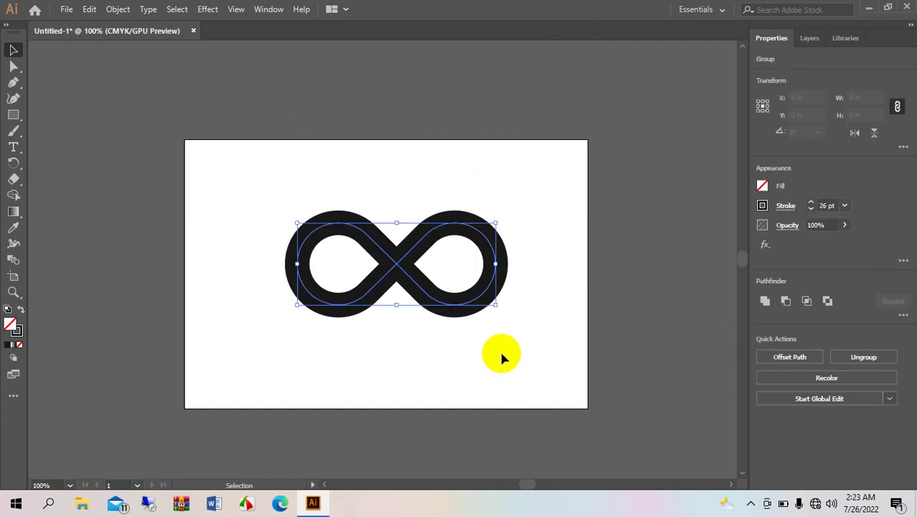
pyautogui.click(122, 9)
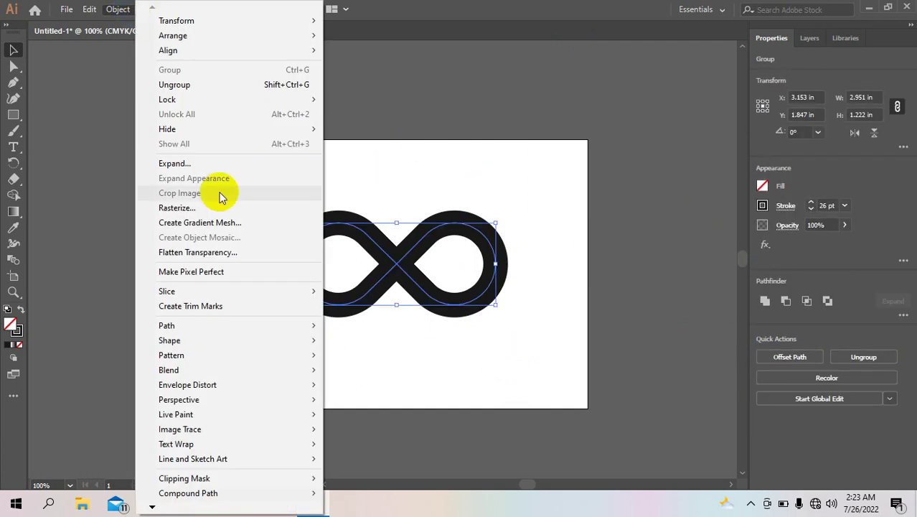
pyautogui.click(216, 163)
pyautogui.click(436, 328)
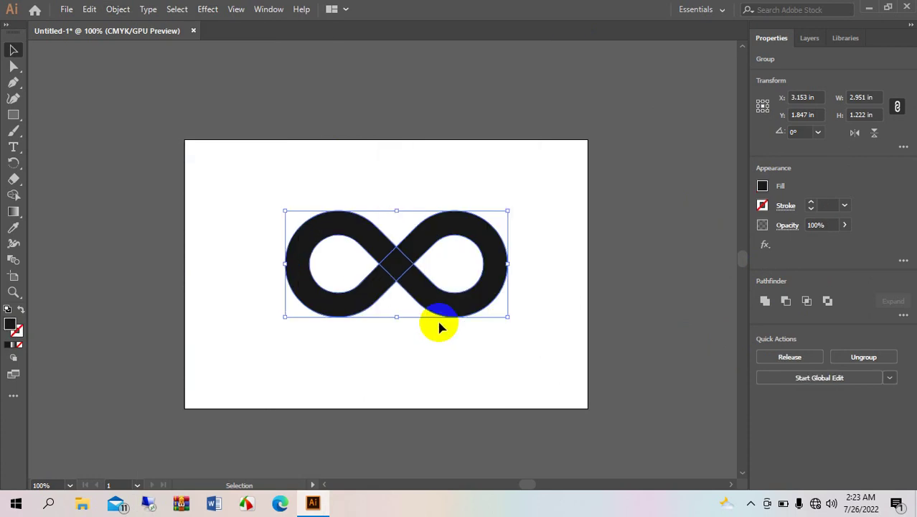
pyautogui.click(280, 170)
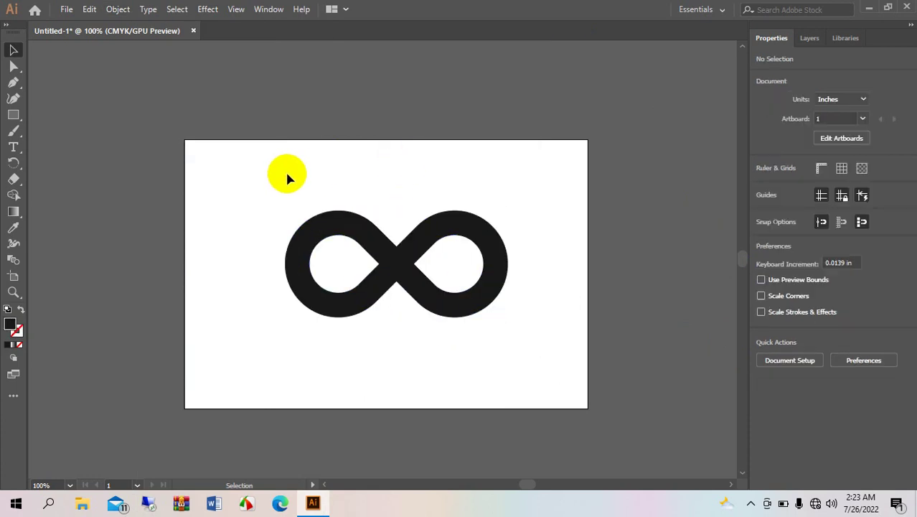
pyautogui.moveTo(287, 176); pyautogui.dragTo(553, 331)
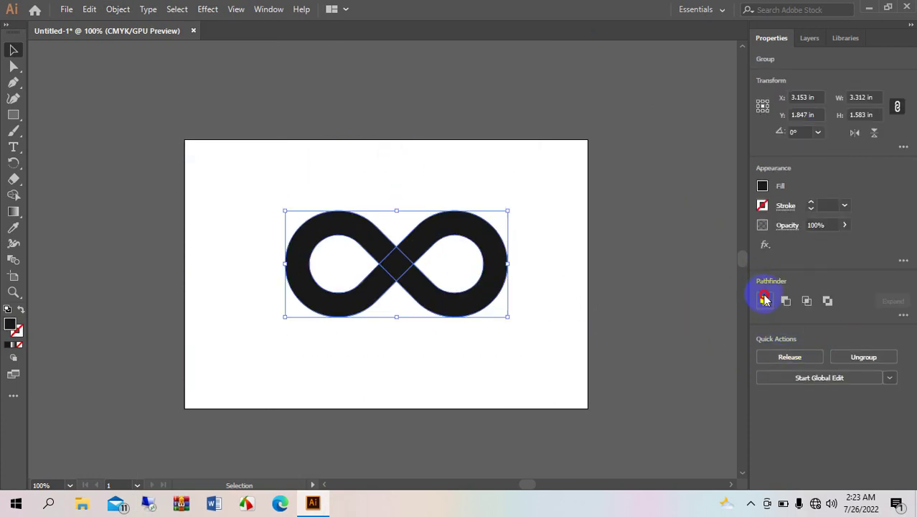
pyautogui.click(765, 300)
pyautogui.click(378, 142)
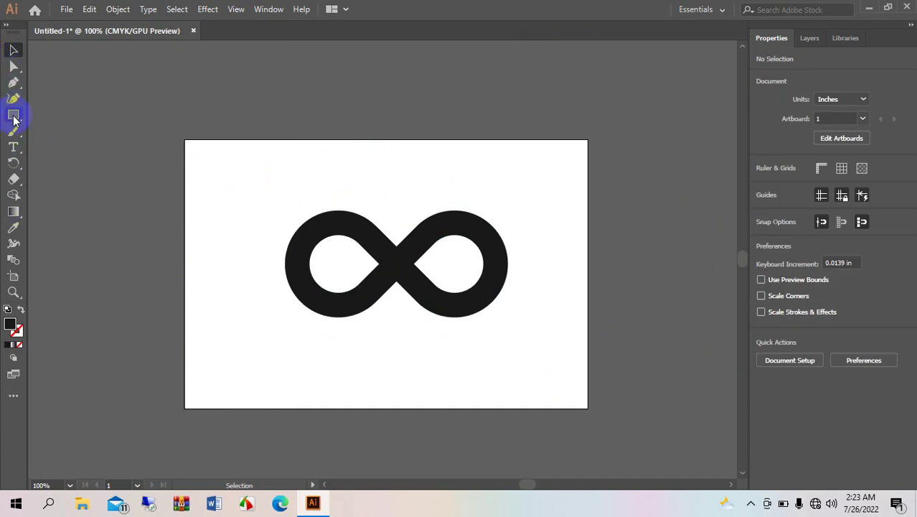
# Step: Make a crescent by drawing a circle, offsetting a copy, and applying Pathfinder Minus Front
pyautogui.moveTo(13, 119); pyautogui.dragTo(65, 131)
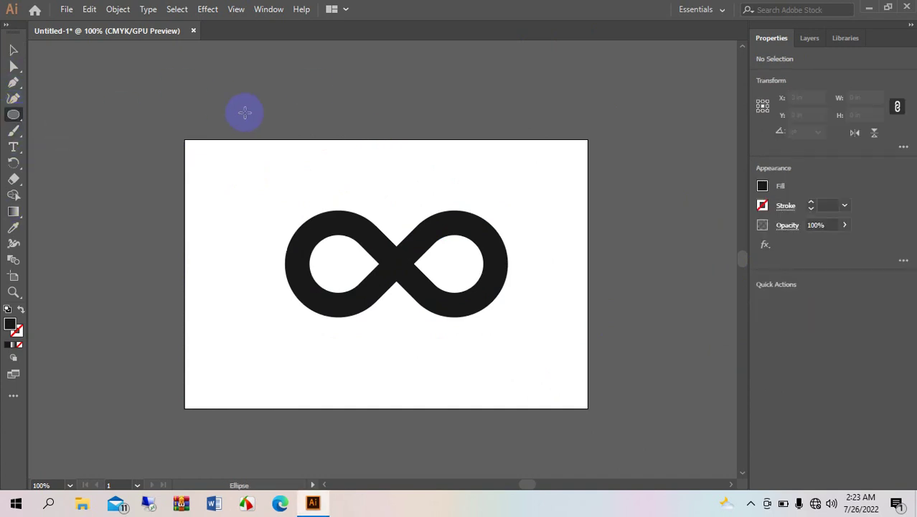
pyautogui.moveTo(245, 112); pyautogui.dragTo(351, 188)
pyautogui.click(13, 50)
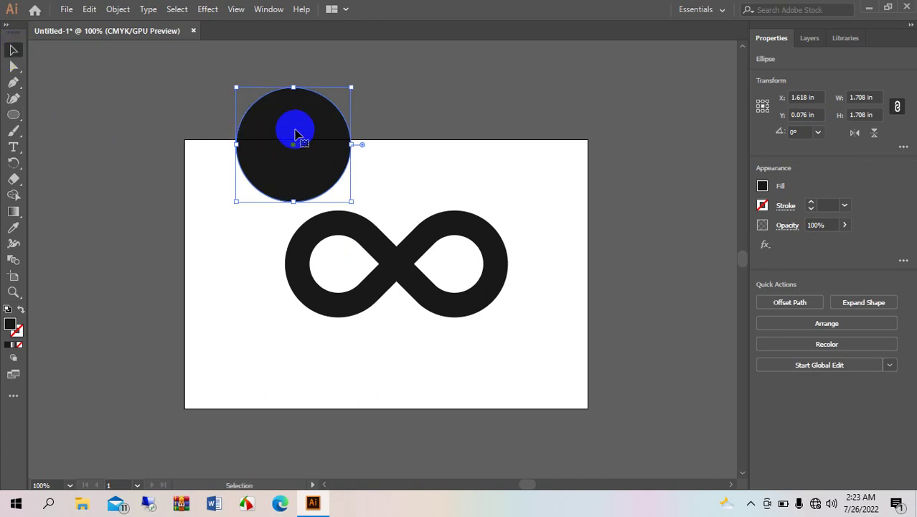
pyautogui.moveTo(293, 143); pyautogui.dragTo(318, 144)
pyautogui.moveTo(235, 81); pyautogui.dragTo(309, 163)
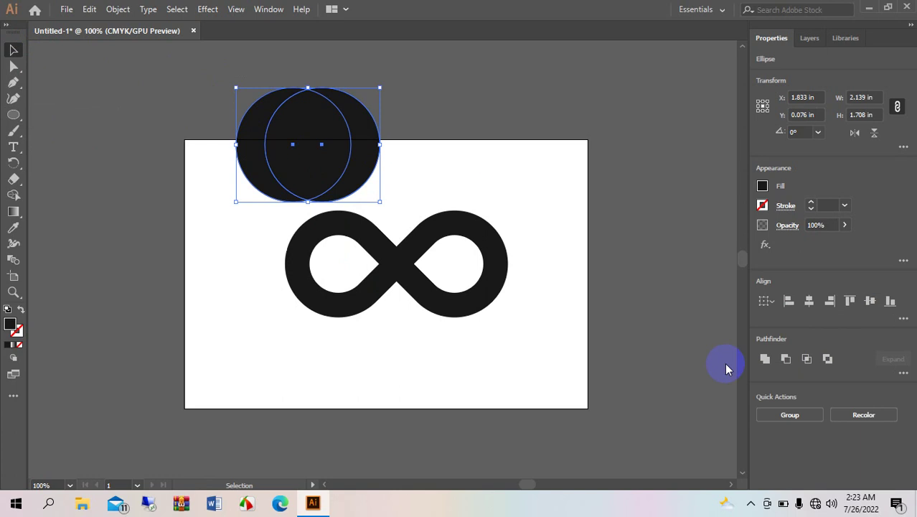
pyautogui.click(784, 359)
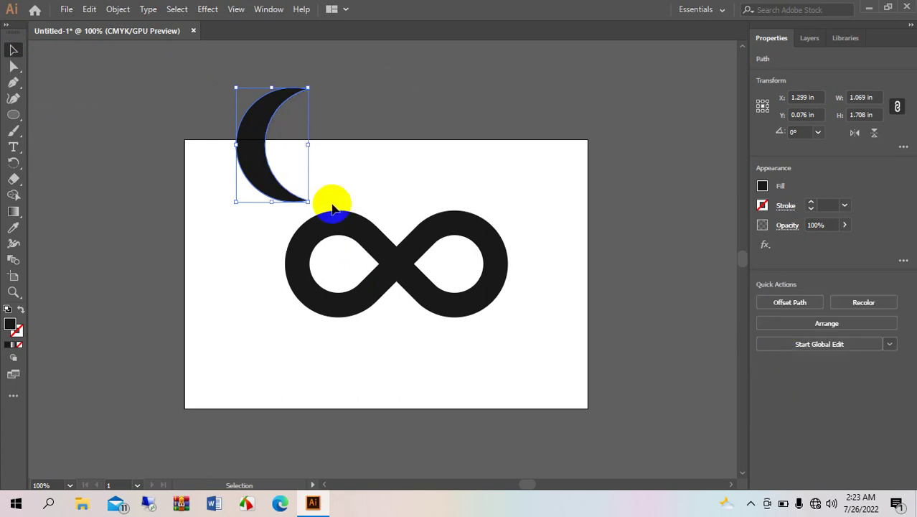
# Step: Rotate the crescent to 315° and add a vertically reflected copy, nudged left
pyautogui.moveTo(311, 206); pyautogui.dragTo(254, 237)
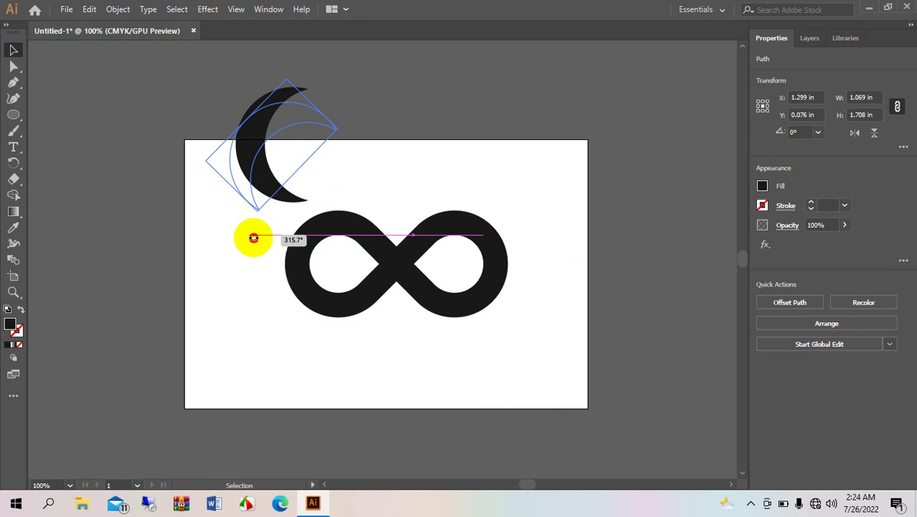
pyautogui.moveTo(253, 237); pyautogui.dragTo(255, 239)
pyautogui.rightClick(265, 113)
pyautogui.moveTo(306, 320)
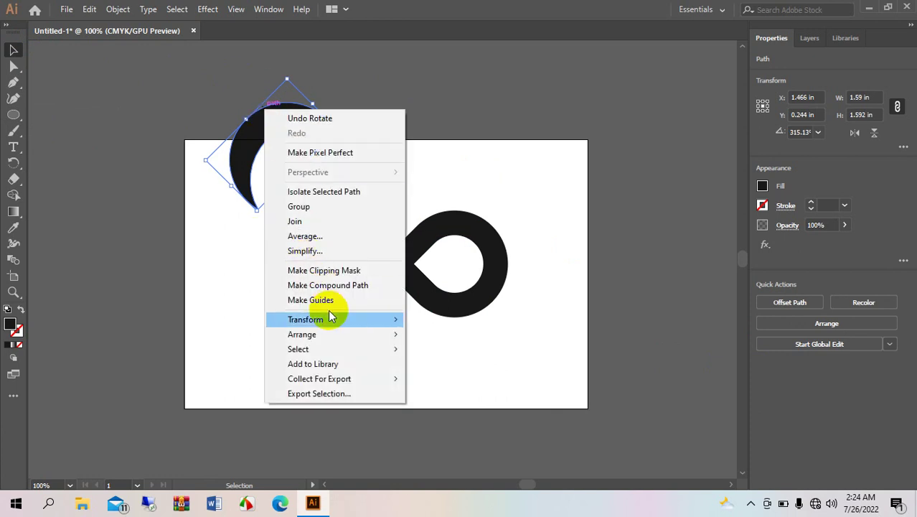
pyautogui.click(501, 371)
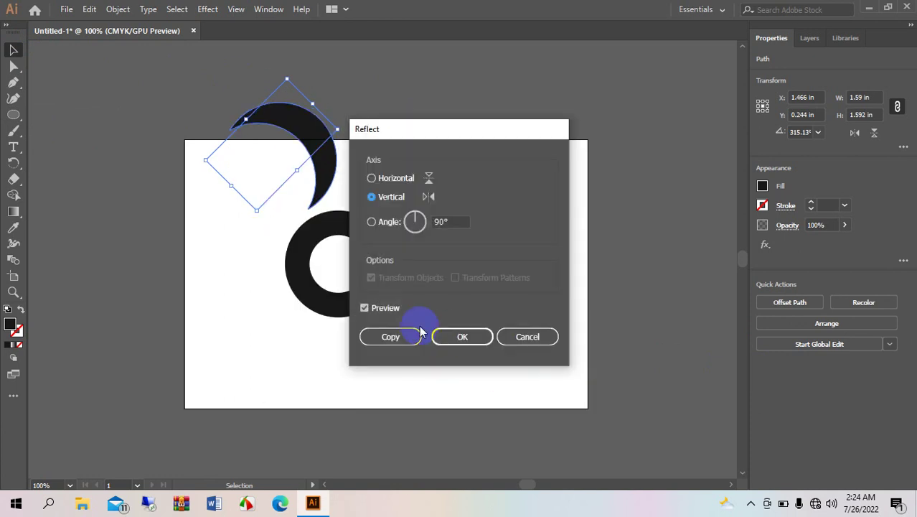
pyautogui.click(391, 336)
pyautogui.click(383, 287)
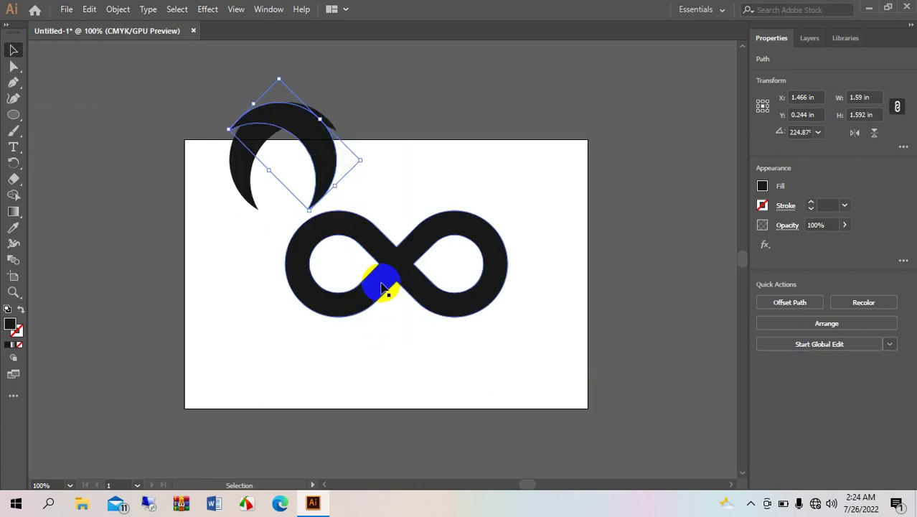
pyautogui.press('Left')
pyautogui.press('Left')
pyautogui.press('Left')
pyautogui.press('Left')
pyautogui.press('Left')
pyautogui.press('Left')
pyautogui.press('Left')
pyautogui.press('Left')
pyautogui.press('Left')
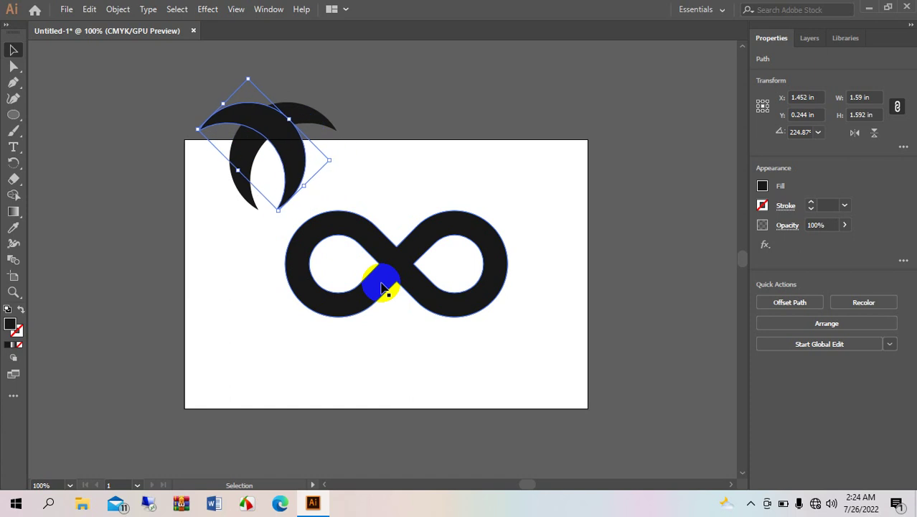
pyautogui.press('Left')
pyautogui.press('Left')
pyautogui.press('Left')
pyautogui.press('Left')
pyautogui.press('Left')
pyautogui.press('Left')
pyautogui.press('Left')
pyautogui.press('Left')
pyautogui.press('Left')
pyautogui.press('Left')
pyautogui.press('Left')
pyautogui.press('Left')
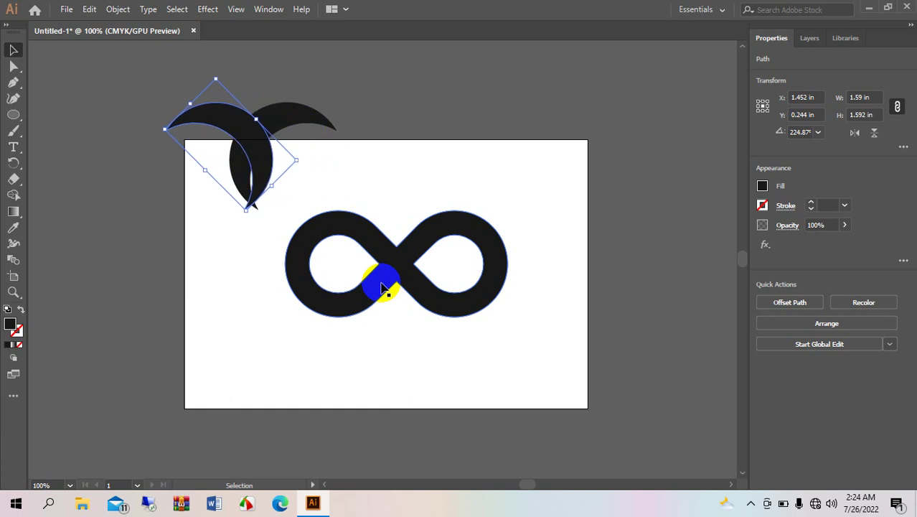
pyautogui.press('Left')
pyautogui.press('Left')
pyautogui.press('Left')
pyautogui.press('Left')
pyautogui.press('Left')
pyautogui.press('Left')
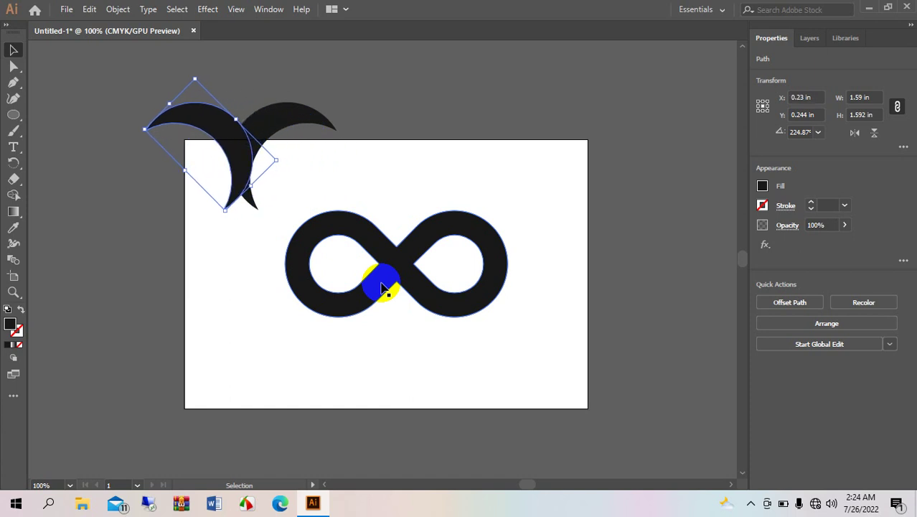
# Step: Move the crescent pair above the centre of the infinity symbol
pyautogui.click(348, 167)
pyautogui.moveTo(154, 67); pyautogui.dragTo(270, 176)
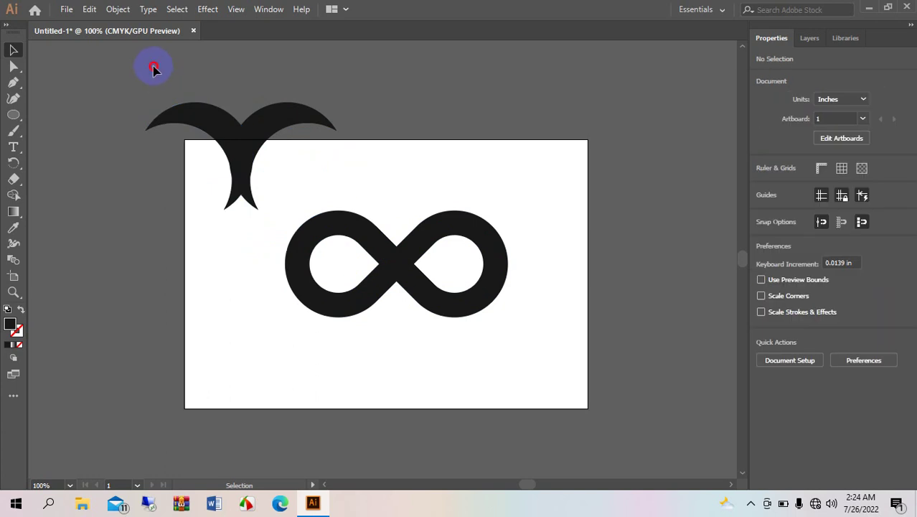
pyautogui.moveTo(246, 140); pyautogui.dragTo(392, 151)
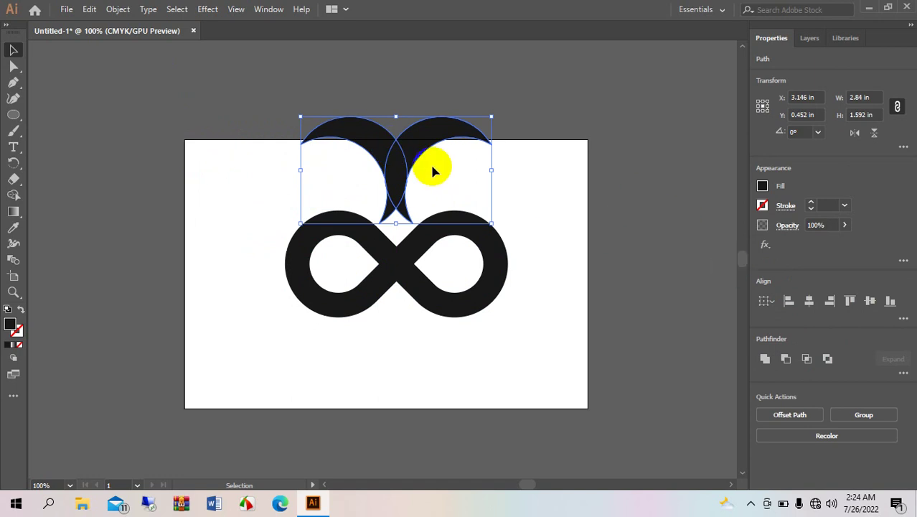
# Step: Unite the crescents into one horn shape and nudge it down two steps onto the infinity
pyautogui.click(766, 360)
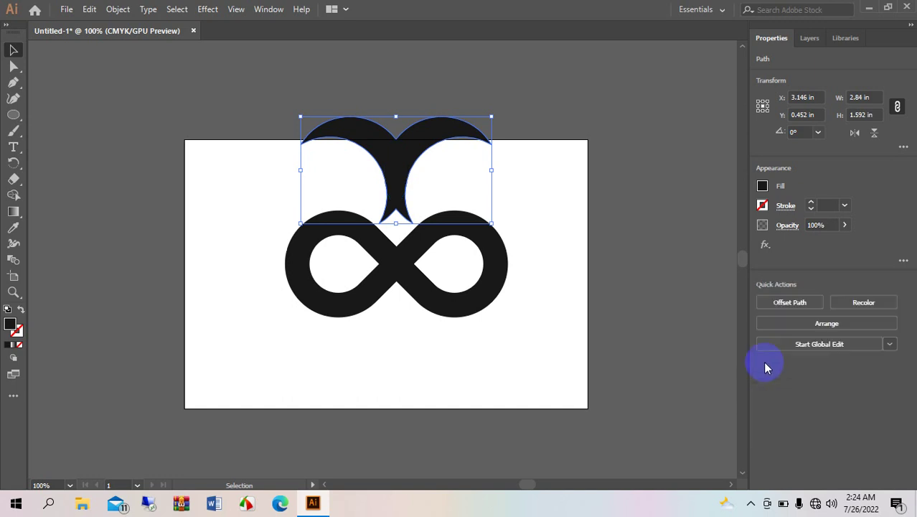
pyautogui.click(506, 118)
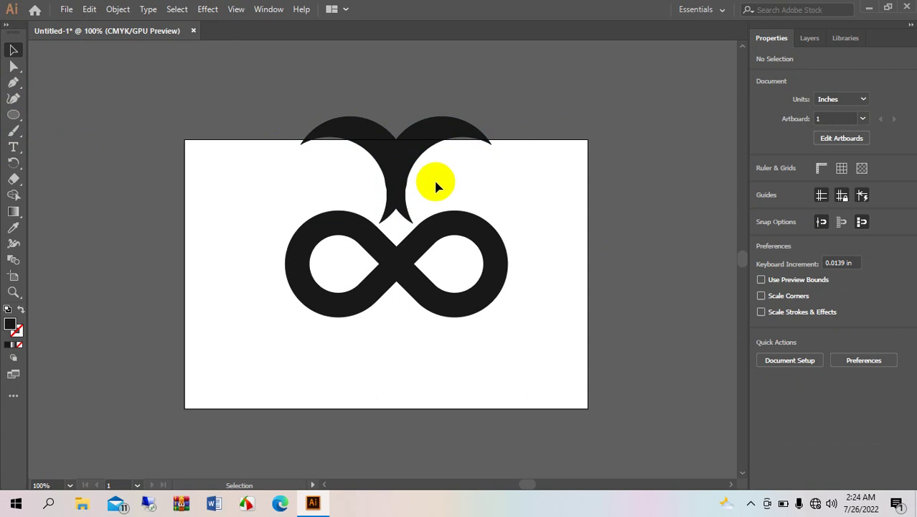
pyautogui.click(403, 172)
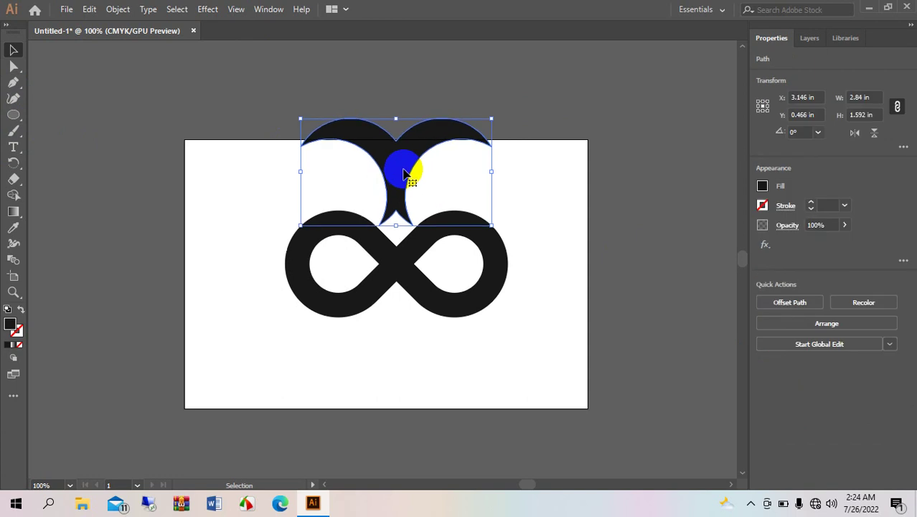
pyautogui.press('Down')
pyautogui.press('Down')
pyautogui.press('Down')
pyautogui.press('Down')
pyautogui.press('Down')
pyautogui.press('Down')
pyautogui.press('Down')
pyautogui.press('Down')
pyautogui.press('Down')
pyautogui.press('Down')
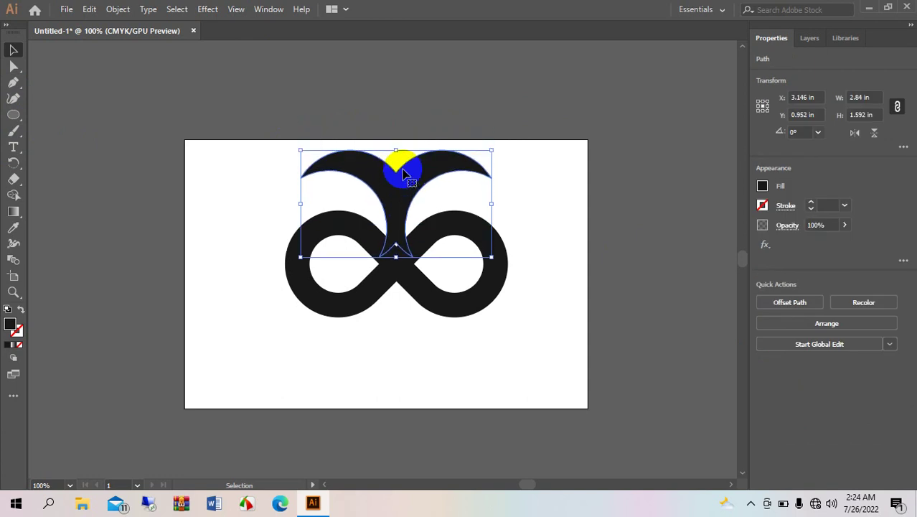
pyautogui.press('Down')
pyautogui.press('Down')
pyautogui.press('Down')
pyautogui.press('Down')
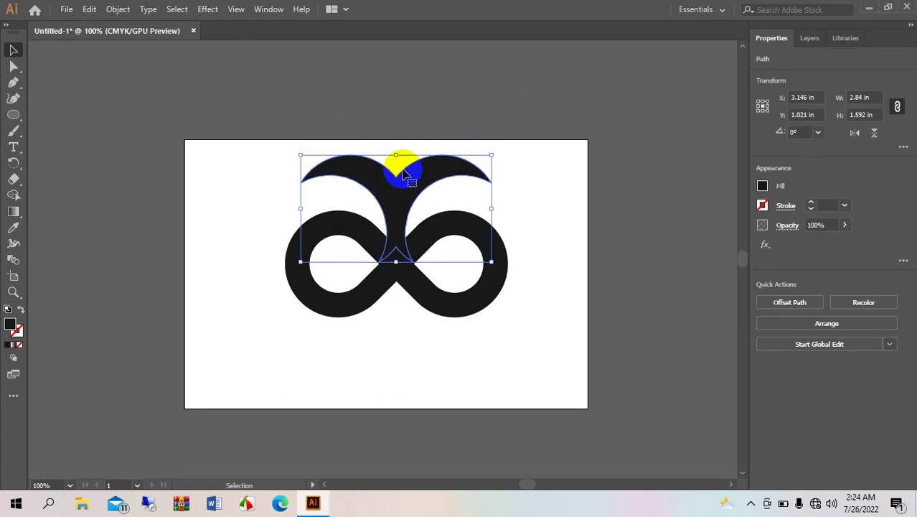
pyautogui.click(343, 112)
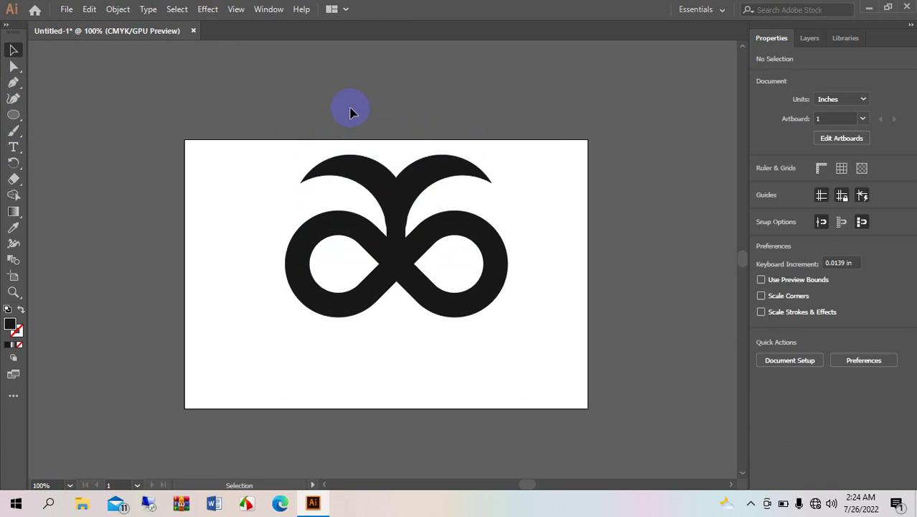
# Step: Draw a black circle and place an overlapping copy to its right
pyautogui.click(16, 114)
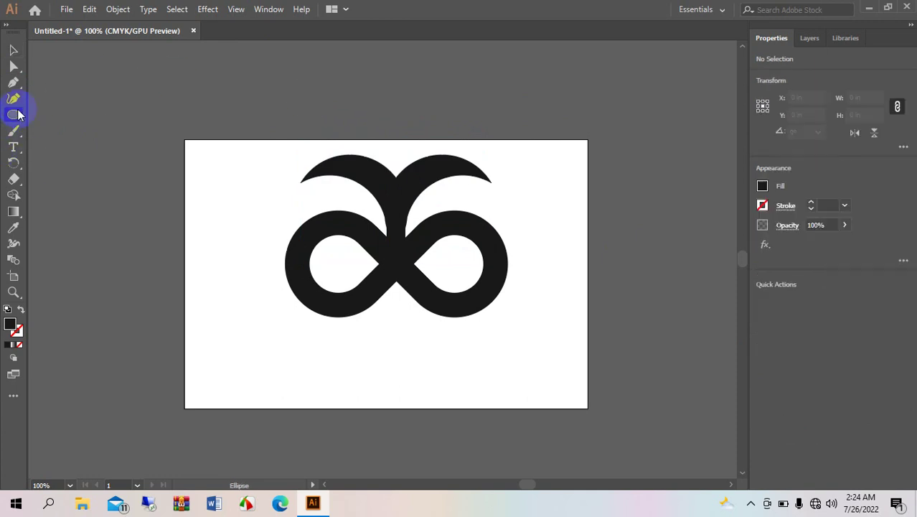
pyautogui.moveTo(187, 73); pyautogui.dragTo(270, 169)
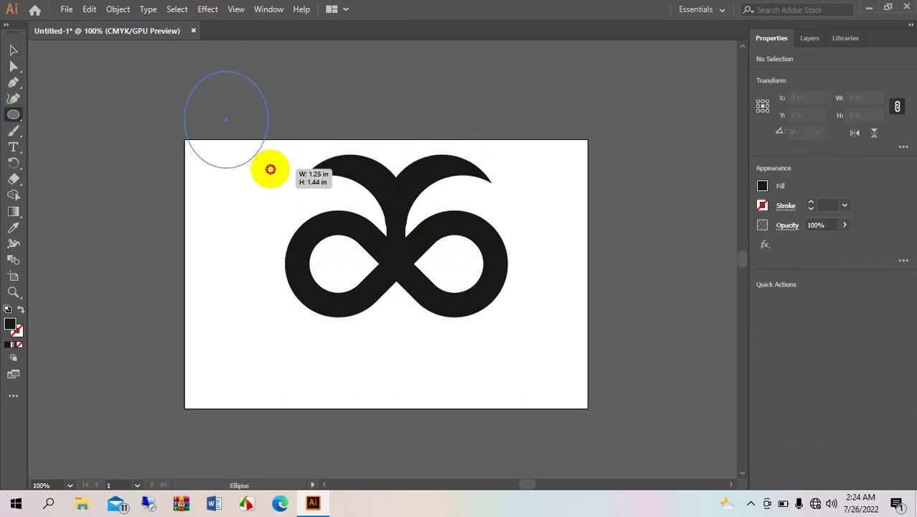
pyautogui.press('shift')
pyautogui.moveTo(271, 168); pyautogui.dragTo(271, 169)
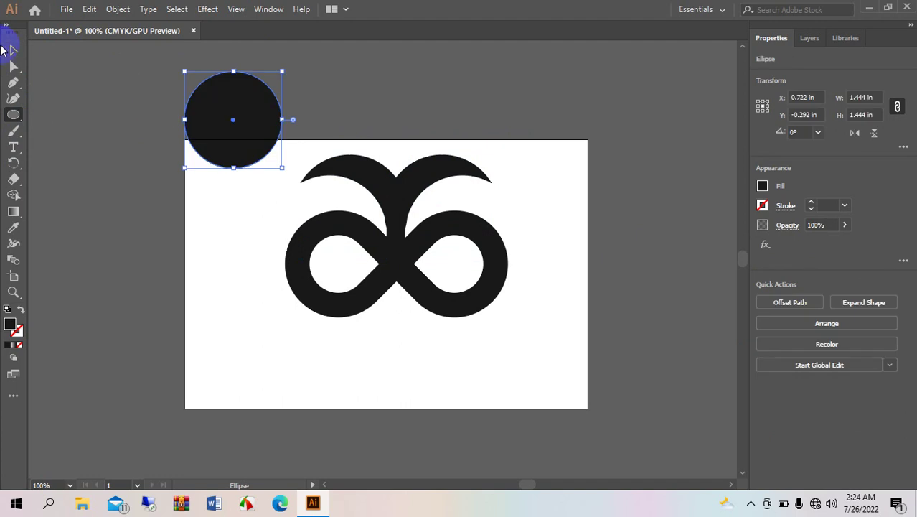
pyautogui.click(253, 123)
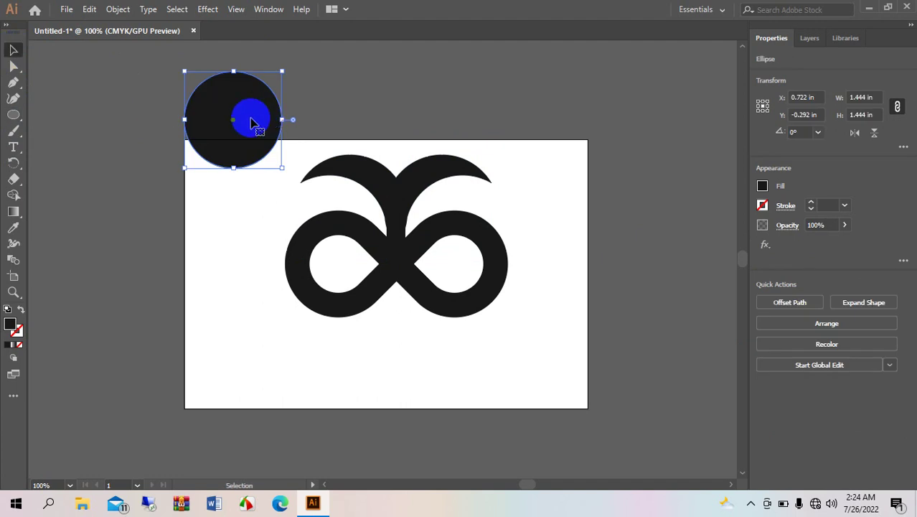
pyautogui.moveTo(252, 124); pyautogui.dragTo(325, 124)
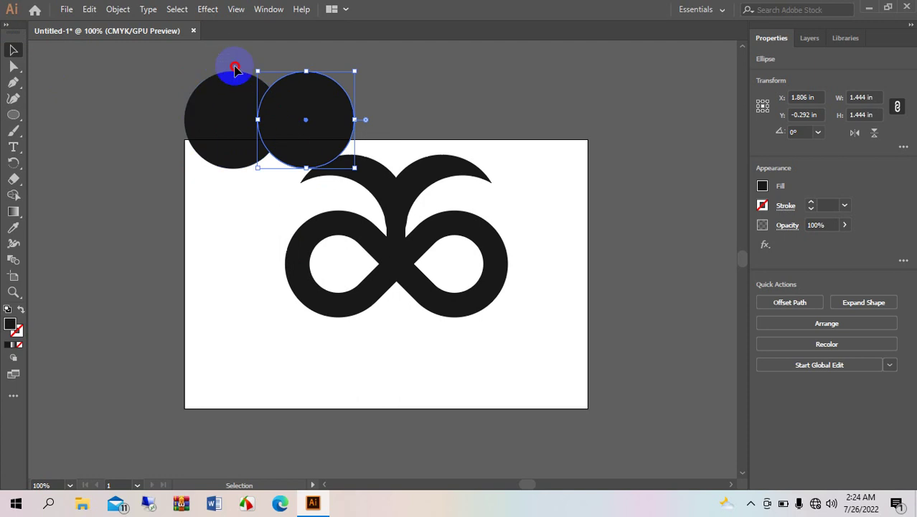
pyautogui.keyDown('shift'); pyautogui.click(235, 73); pyautogui.keyUp('shift')
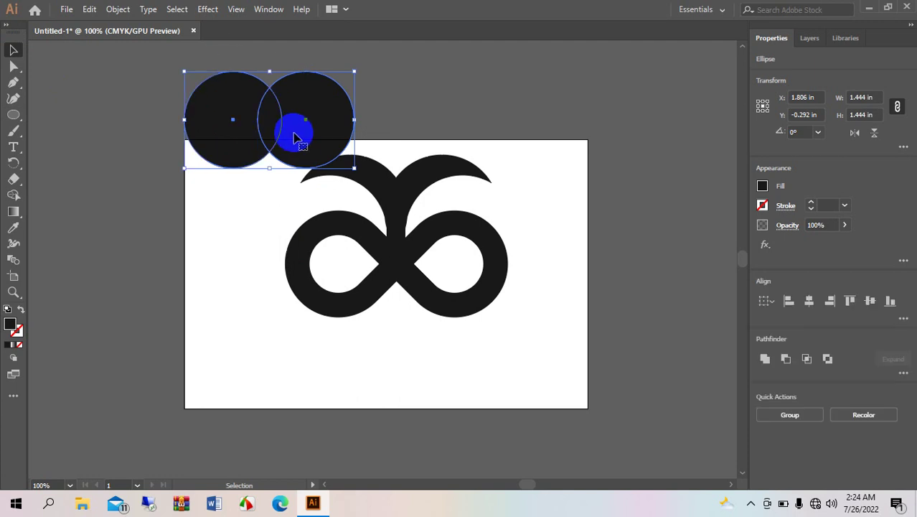
# Step: Remove both circles' outer parts with Shape Builder and copy the lens to the top centre
pyautogui.click(14, 195)
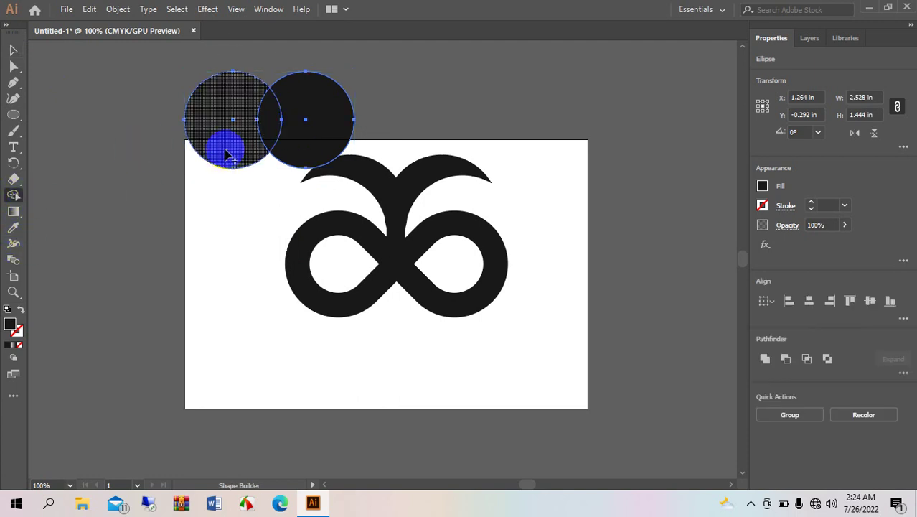
pyautogui.keyDown('alt'); pyautogui.click(226, 154); pyautogui.keyUp('alt')
pyautogui.keyDown('alt'); pyautogui.click(348, 140); pyautogui.keyUp('alt')
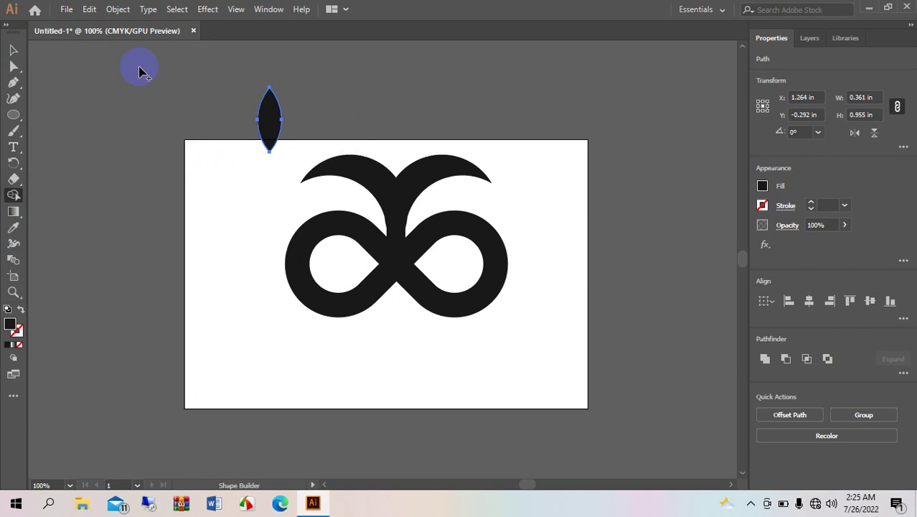
pyautogui.click(16, 56)
pyautogui.click(172, 98)
pyautogui.moveTo(269, 118); pyautogui.dragTo(404, 145)
# Step: Delete the leftover original lens and nudge the centred leaf down onto the horns
pyautogui.click(534, 175)
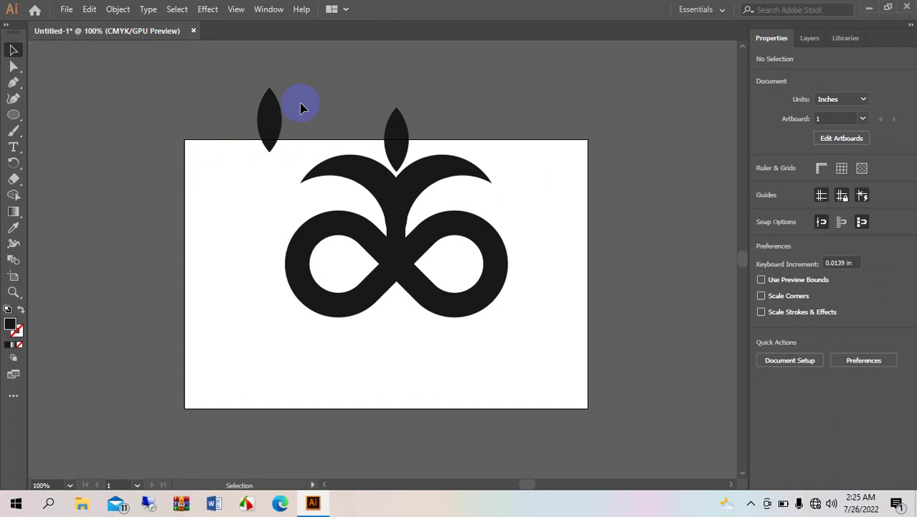
pyautogui.moveTo(250, 105); pyautogui.dragTo(298, 143)
pyautogui.press('Delete')
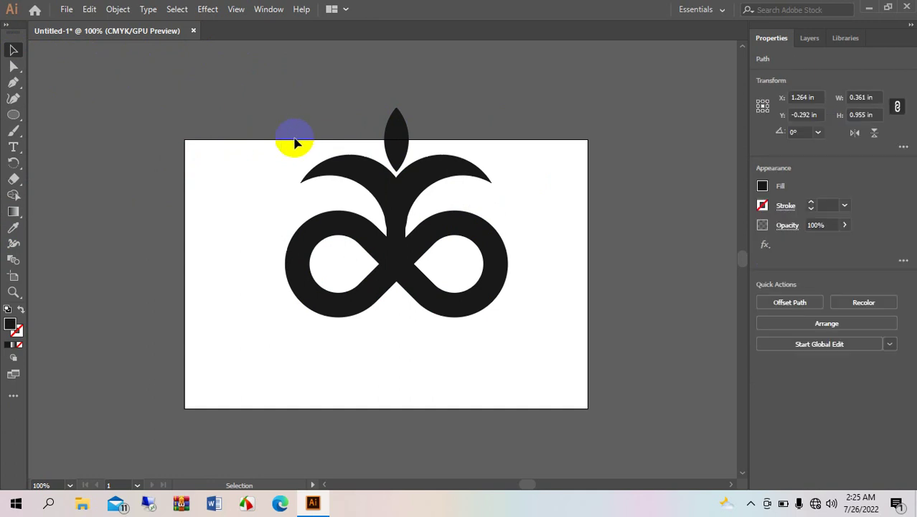
pyautogui.click(393, 146)
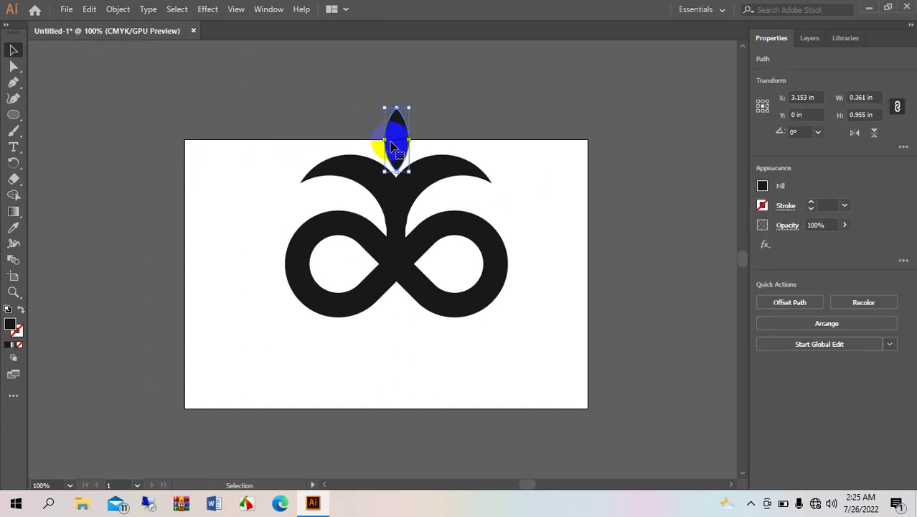
pyautogui.press('Down')
pyautogui.press('Down')
pyautogui.press('Down')
pyautogui.press('Down')
pyautogui.press('Down')
pyautogui.press('Down')
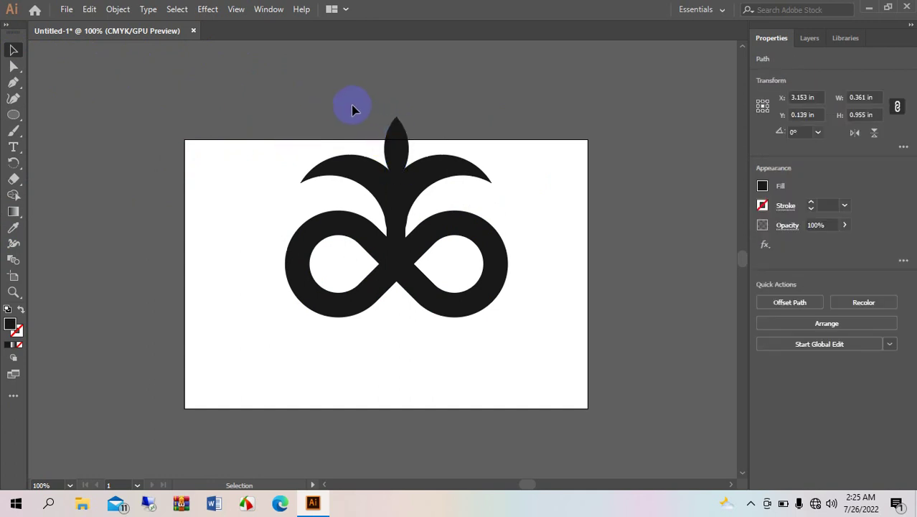
pyautogui.click(352, 107)
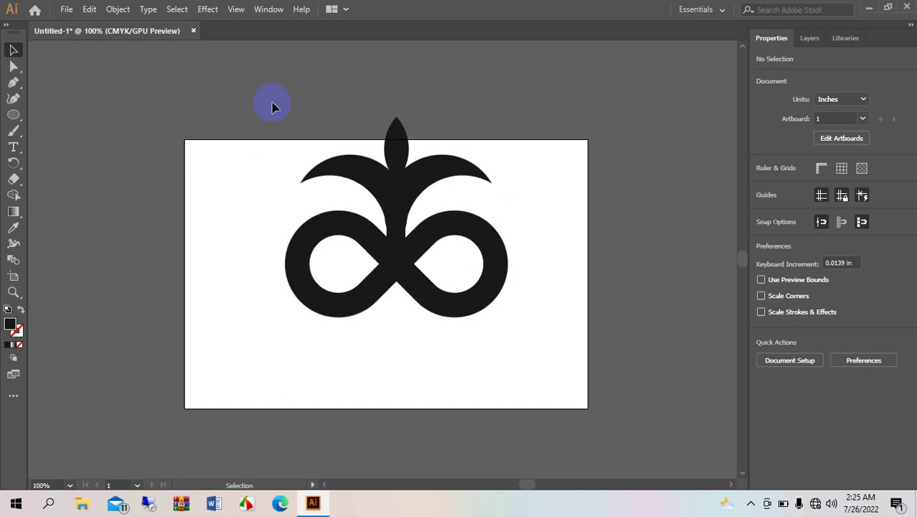
pyautogui.moveTo(272, 106); pyautogui.dragTo(586, 338)
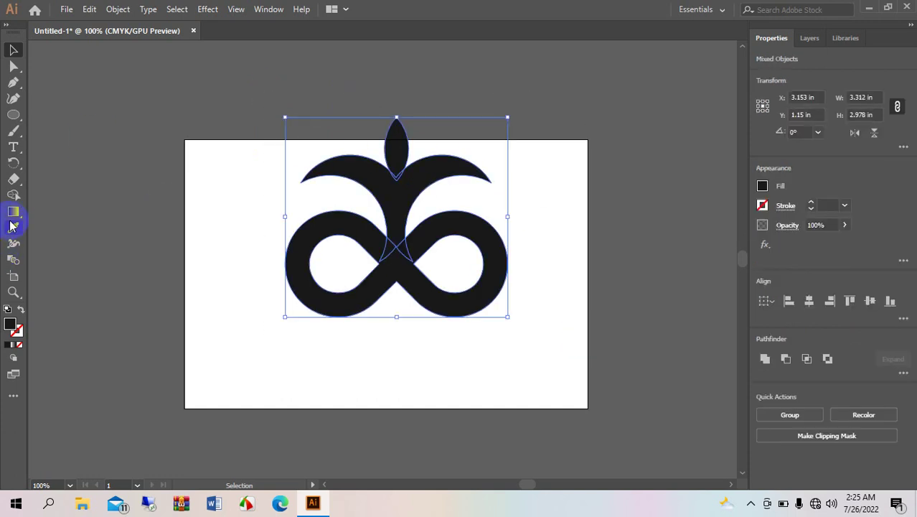
# Step: Merge the leaf, horns and infinity into one shape with Shape Builder
pyautogui.click(13, 194)
pyautogui.moveTo(398, 167); pyautogui.dragTo(381, 250)
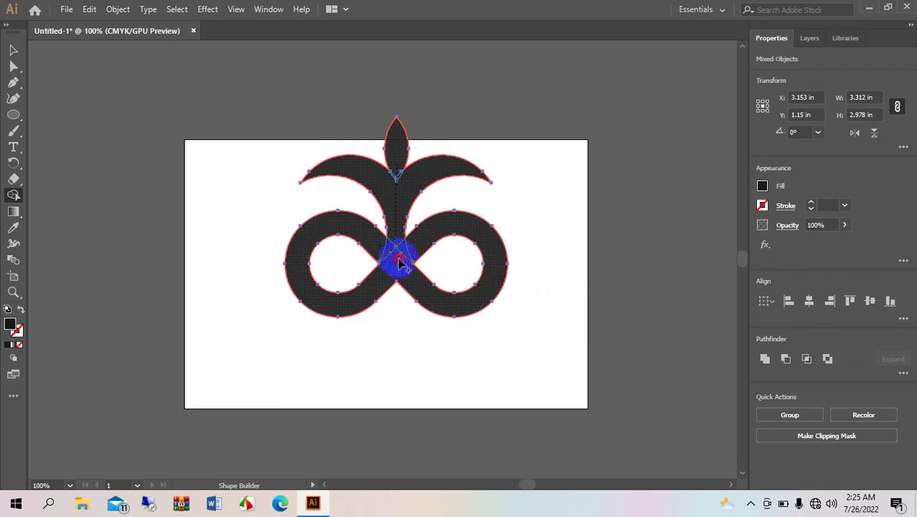
pyautogui.moveTo(381, 250); pyautogui.dragTo(422, 246)
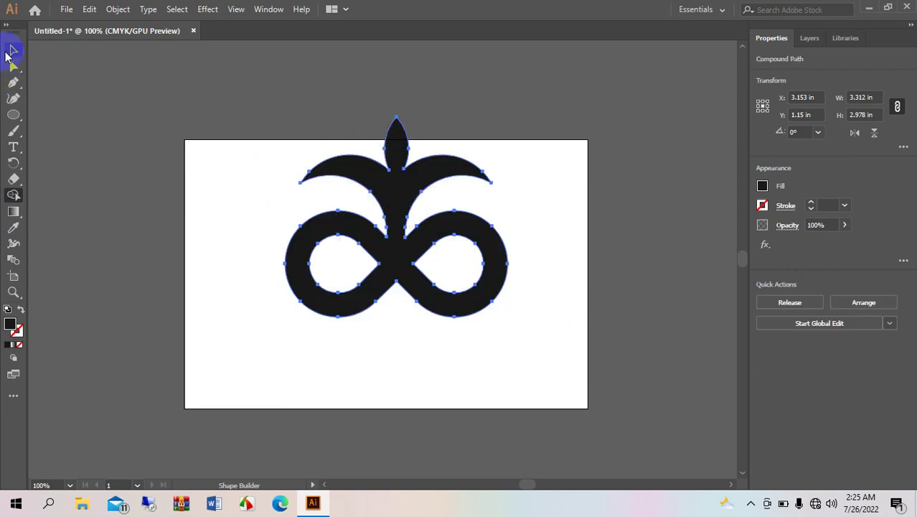
# Step: Scale the logo down proportionally to about 2.23 × 2.01 in and move it lower
pyautogui.click(12, 51)
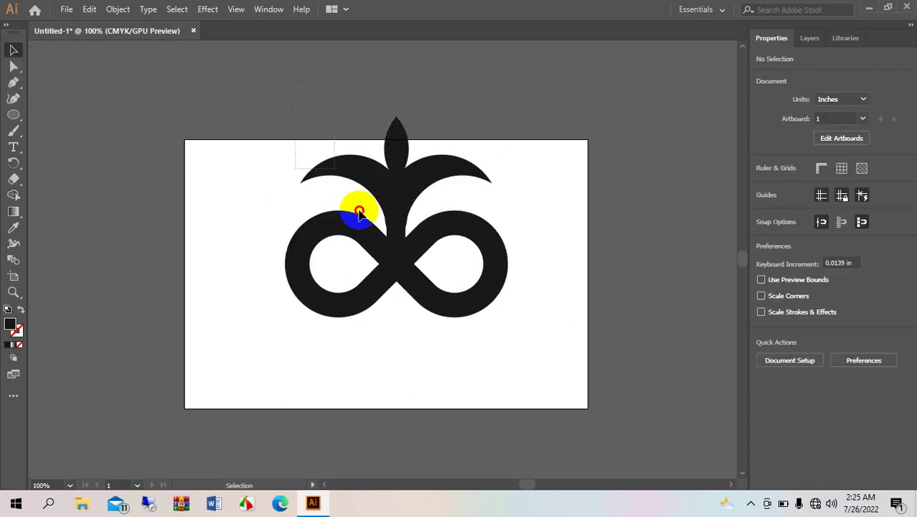
pyautogui.moveTo(358, 207); pyautogui.dragTo(538, 379)
pyautogui.moveTo(506, 317); pyautogui.dragTo(470, 284)
pyautogui.moveTo(393, 249); pyautogui.dragTo(384, 300)
pyautogui.click(579, 235)
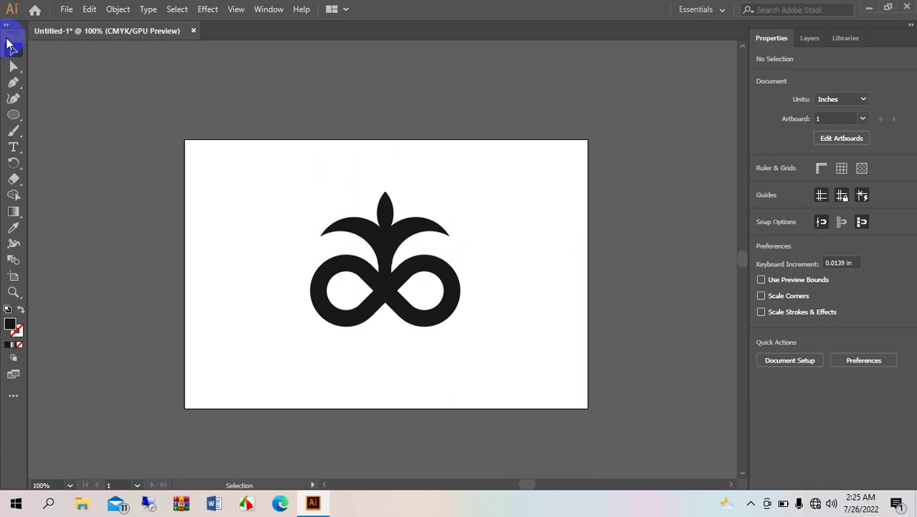
# Step: Draw a 6 × 4 in rectangle aligned to cover the whole artboard
pyautogui.click(14, 115)
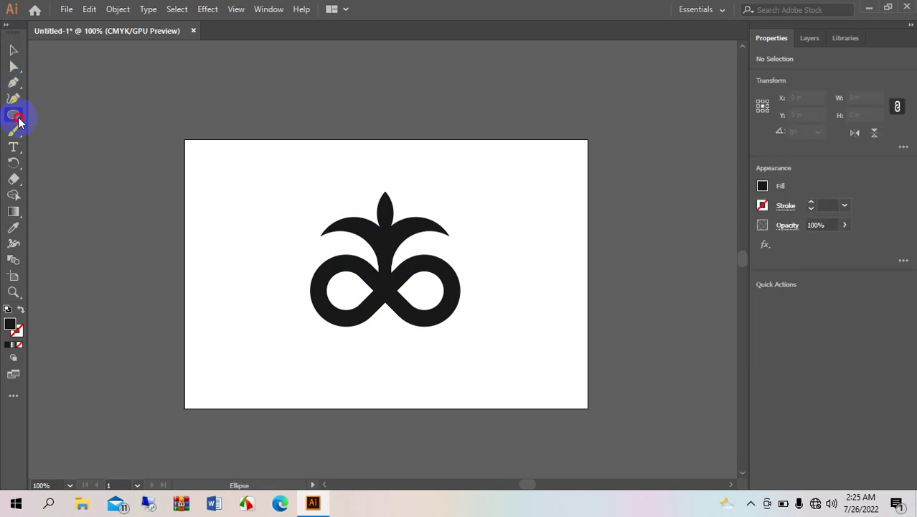
pyautogui.click(107, 115)
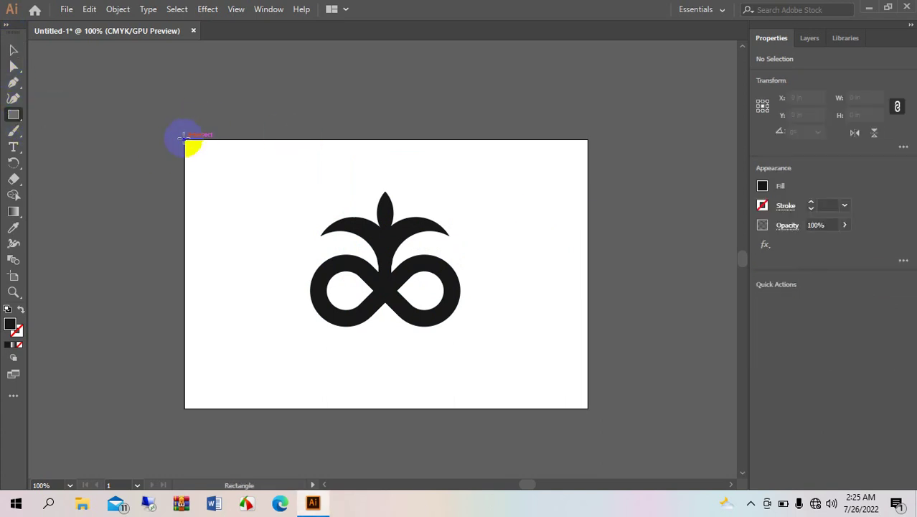
pyautogui.moveTo(184, 139); pyautogui.dragTo(589, 409)
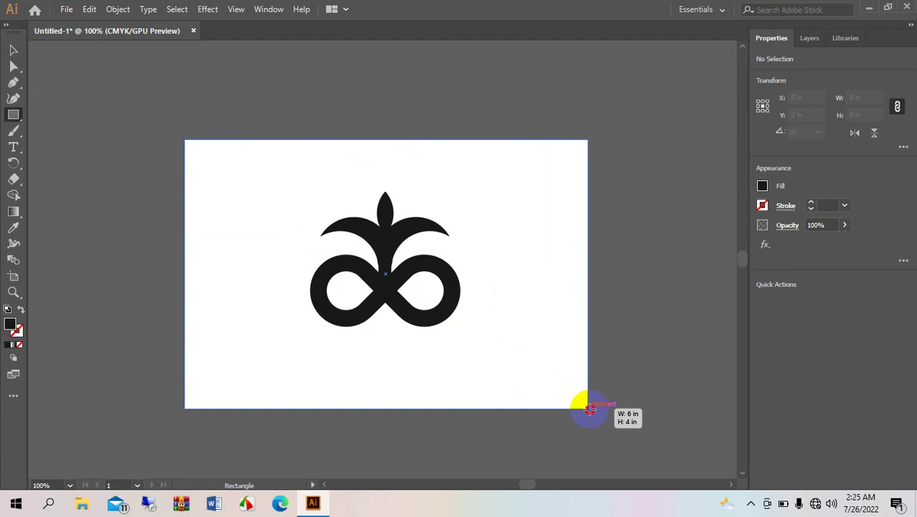
pyautogui.moveTo(589, 408); pyautogui.dragTo(587, 402)
pyautogui.click(14, 51)
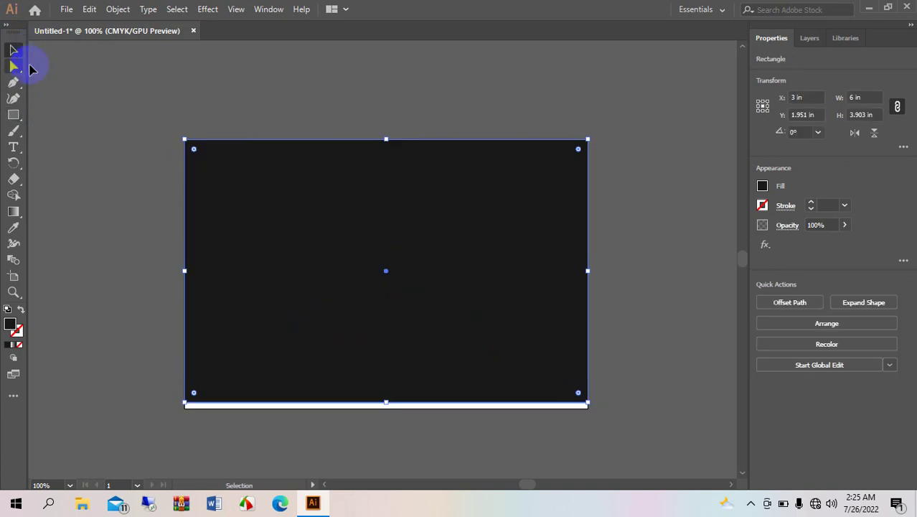
pyautogui.moveTo(387, 400); pyautogui.dragTo(385, 407)
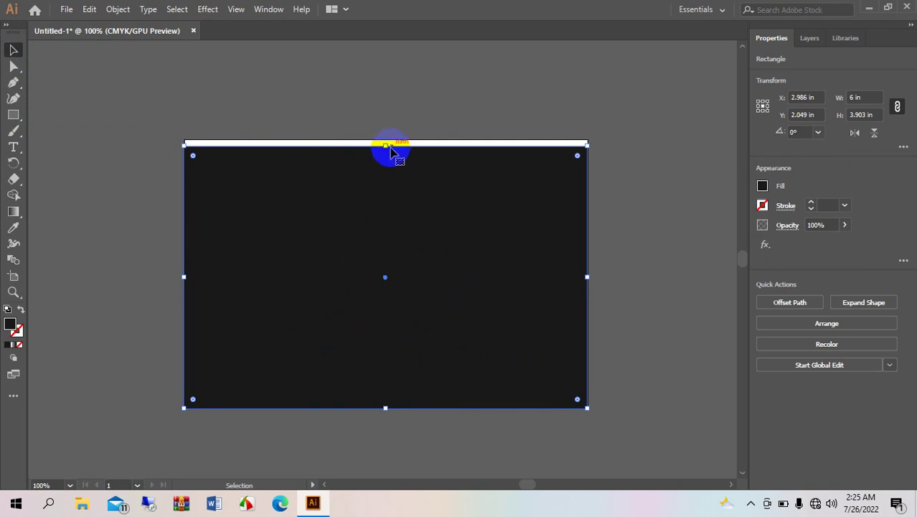
pyautogui.moveTo(386, 148); pyautogui.dragTo(386, 140)
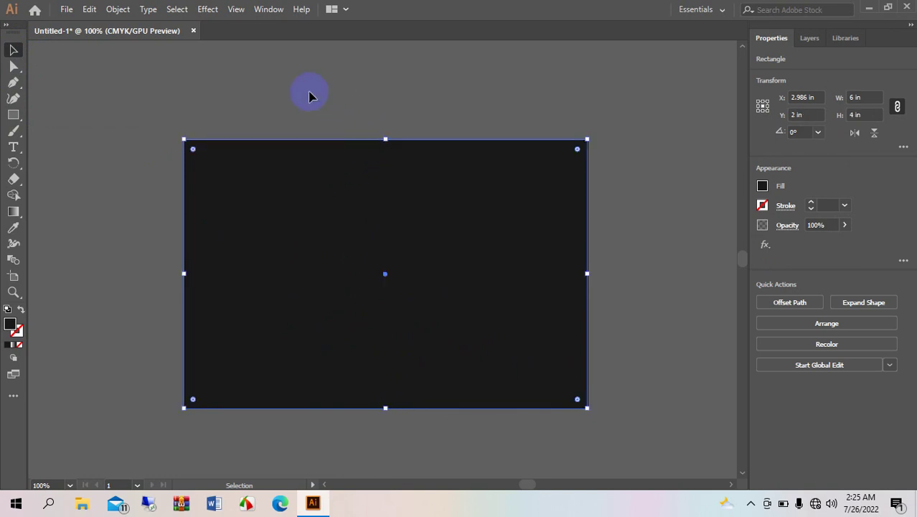
# Step: Send the background rectangle behind all other artwork with Arrange > Send to Back
pyautogui.click(310, 95)
pyautogui.click(379, 178)
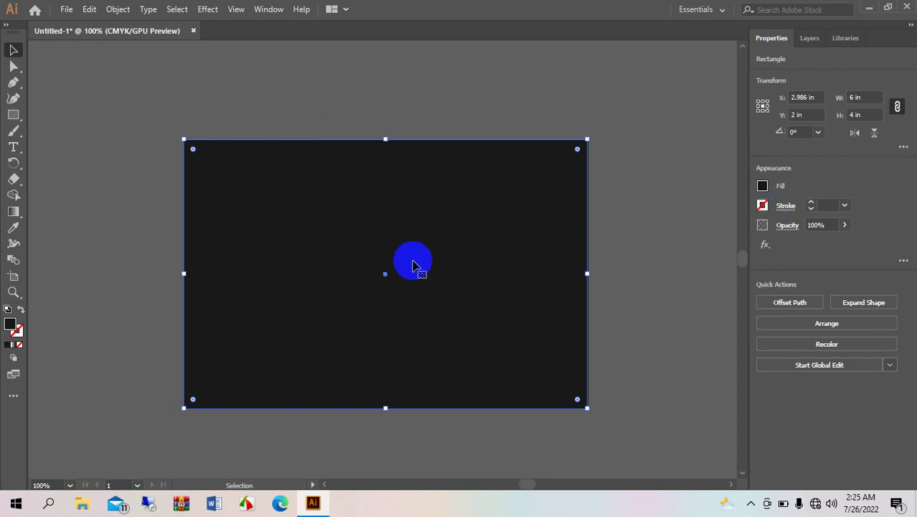
pyautogui.rightClick(414, 266)
pyautogui.moveTo(474, 421)
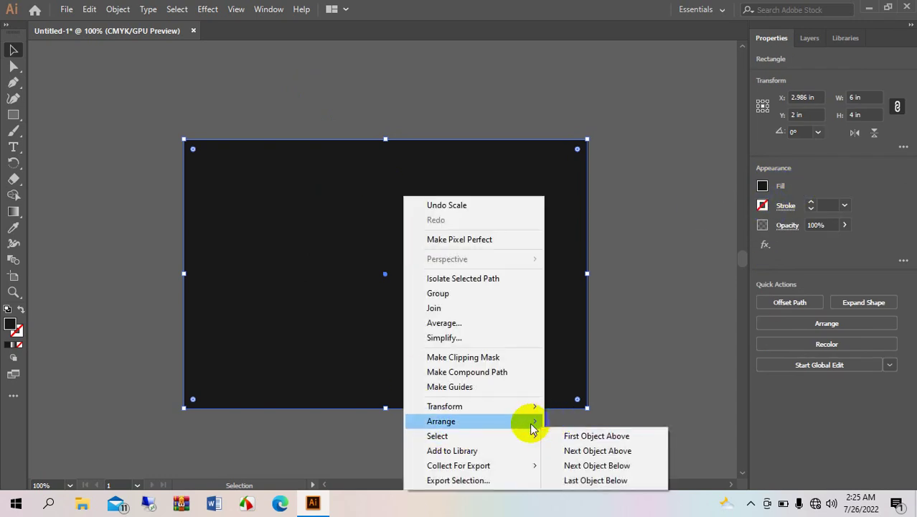
pyautogui.click(557, 460)
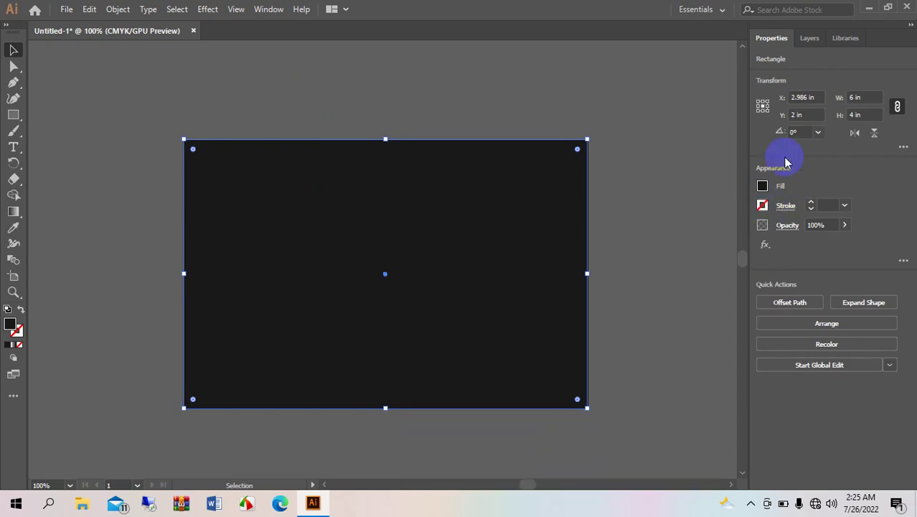
pyautogui.click(763, 186)
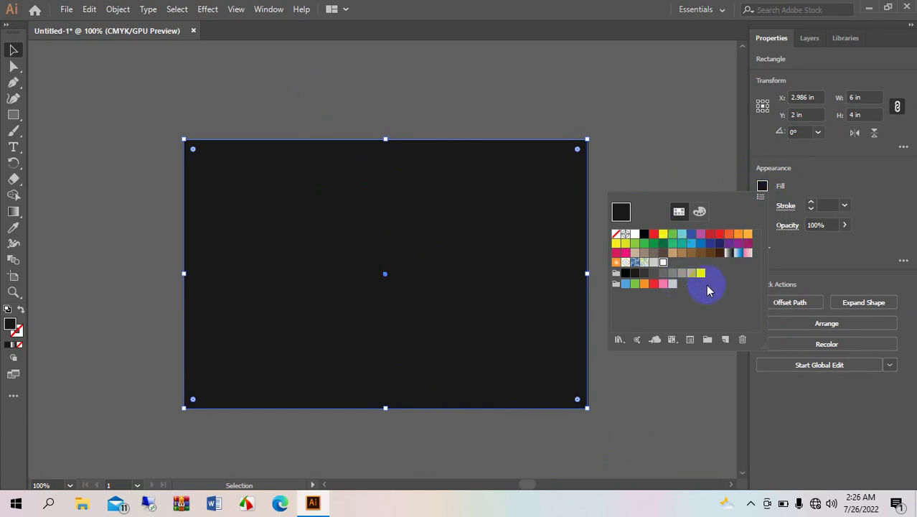
# Step: Fill the background rectangle with a medium grey swatch
pyautogui.click(701, 275)
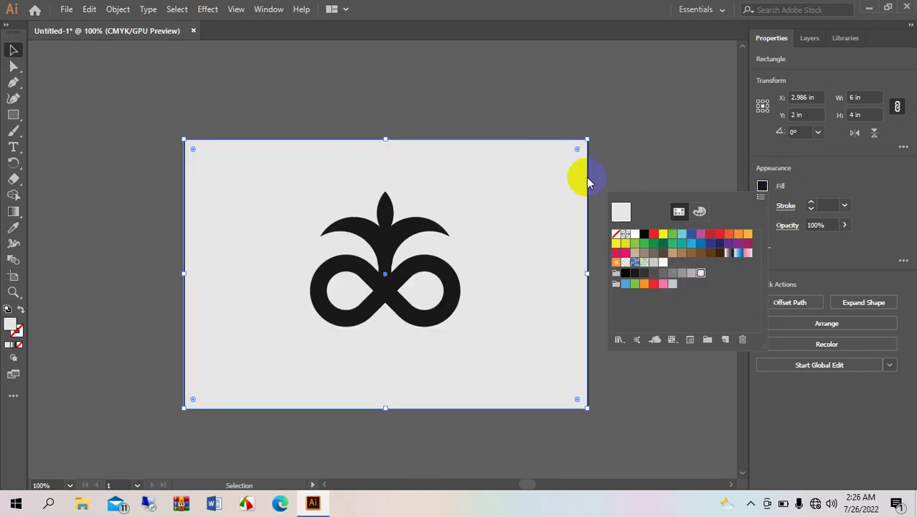
pyautogui.click(673, 274)
pyautogui.click(502, 79)
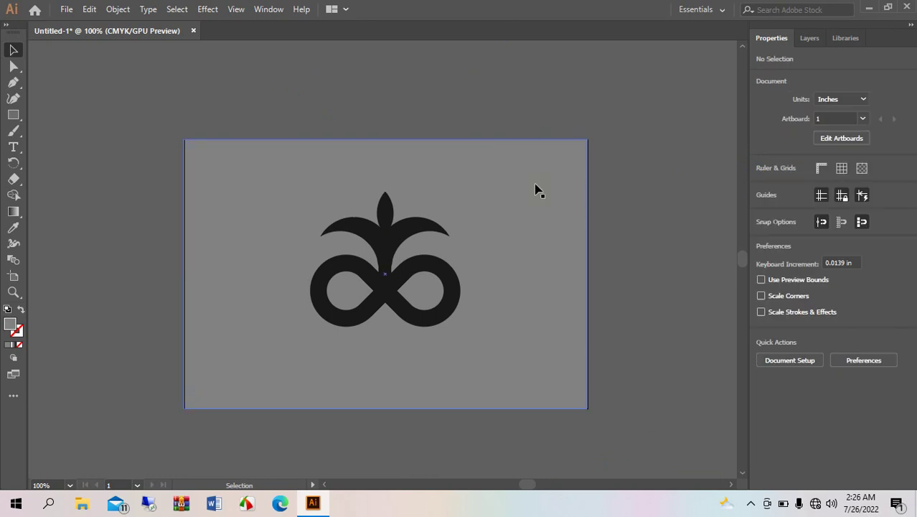
# Step: Move the grey rectangle so it exactly covers the artboard, X at 3 in
pyautogui.click(546, 210)
pyautogui.click(440, 85)
pyautogui.click(553, 221)
pyautogui.click(504, 120)
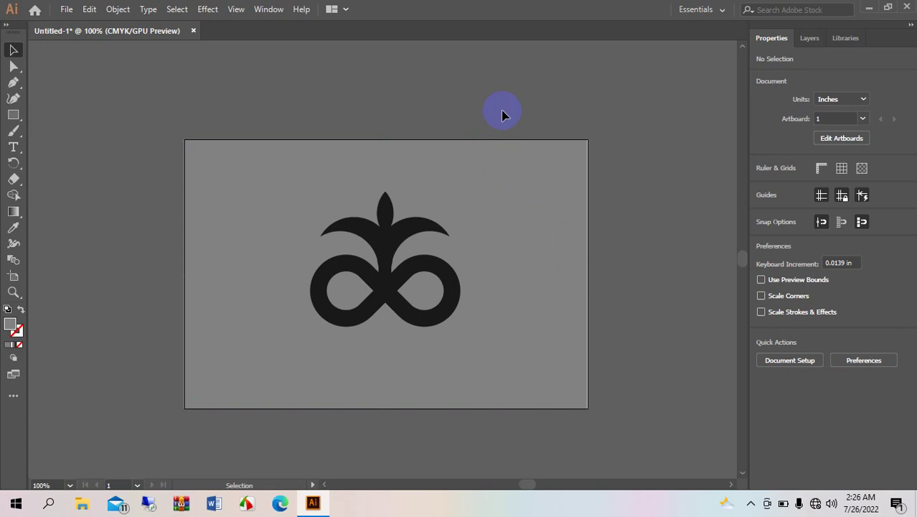
pyautogui.click(513, 185)
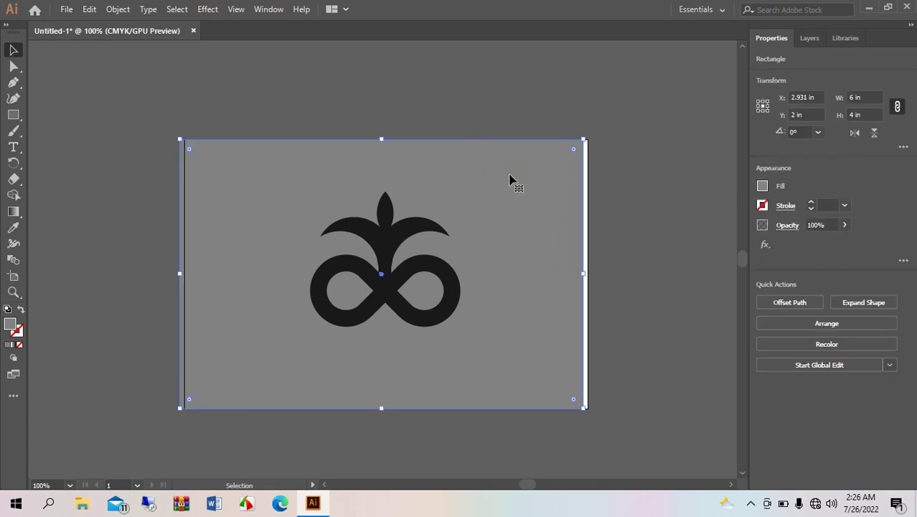
pyautogui.moveTo(513, 185); pyautogui.dragTo(545, 105)
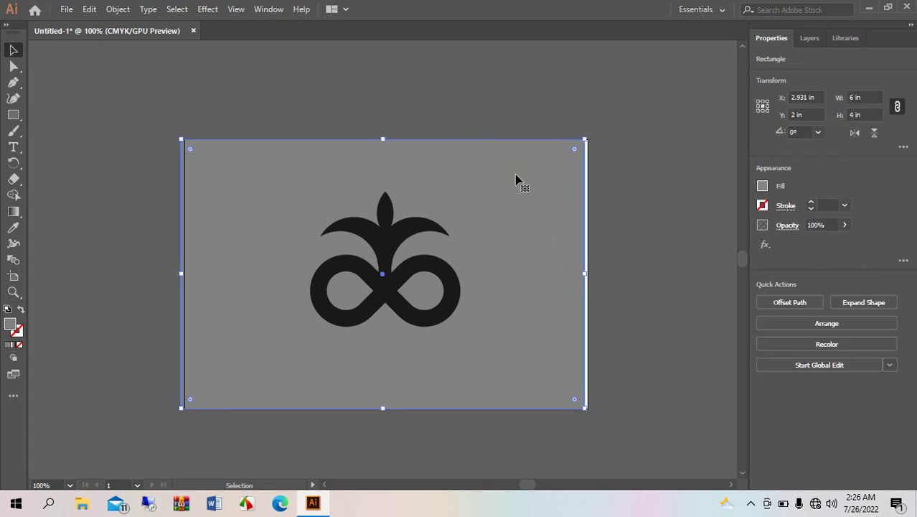
pyautogui.click(546, 106)
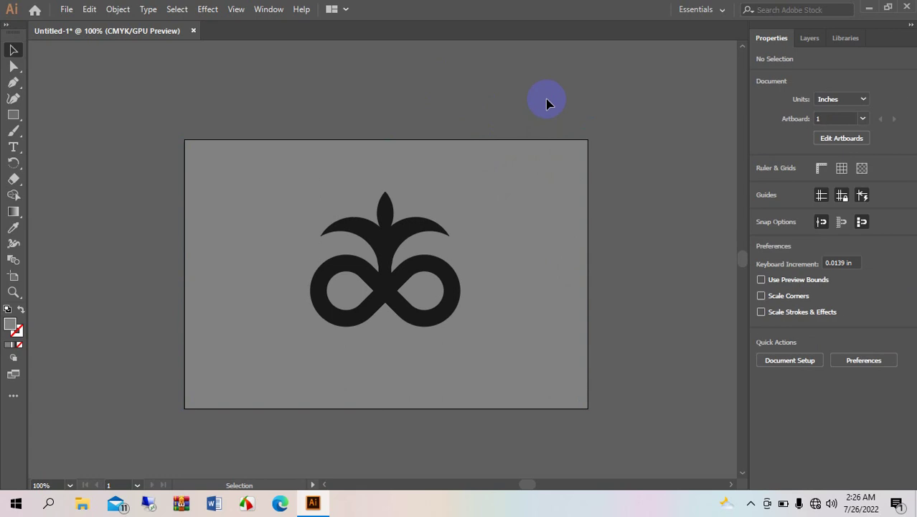